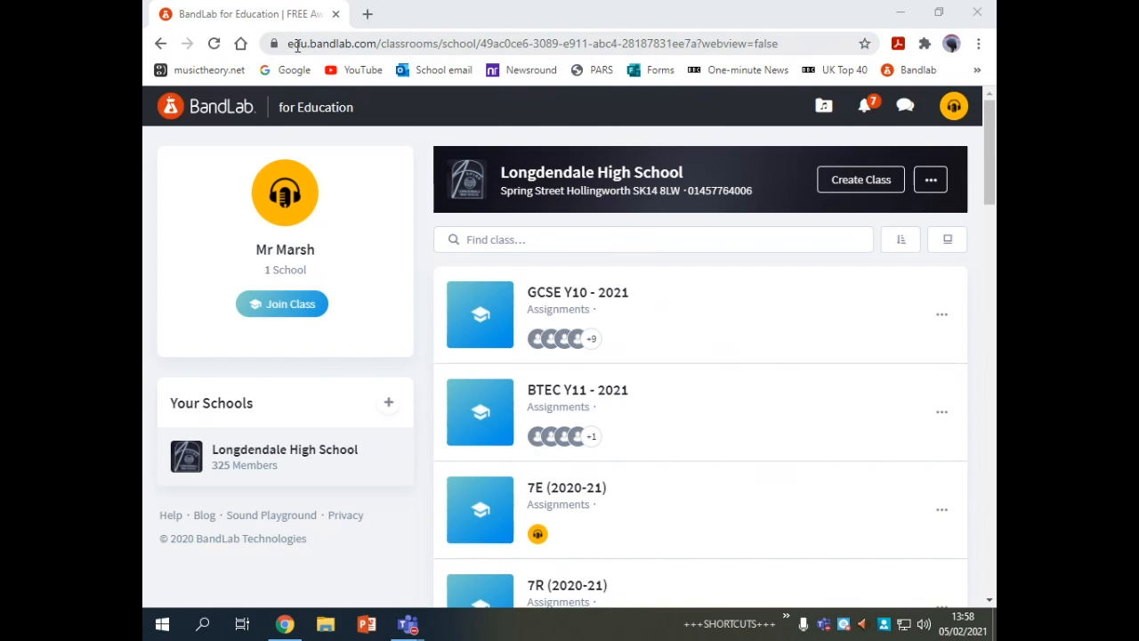
- From the project library, create a new personal project with an Instruments track
click(821, 108)
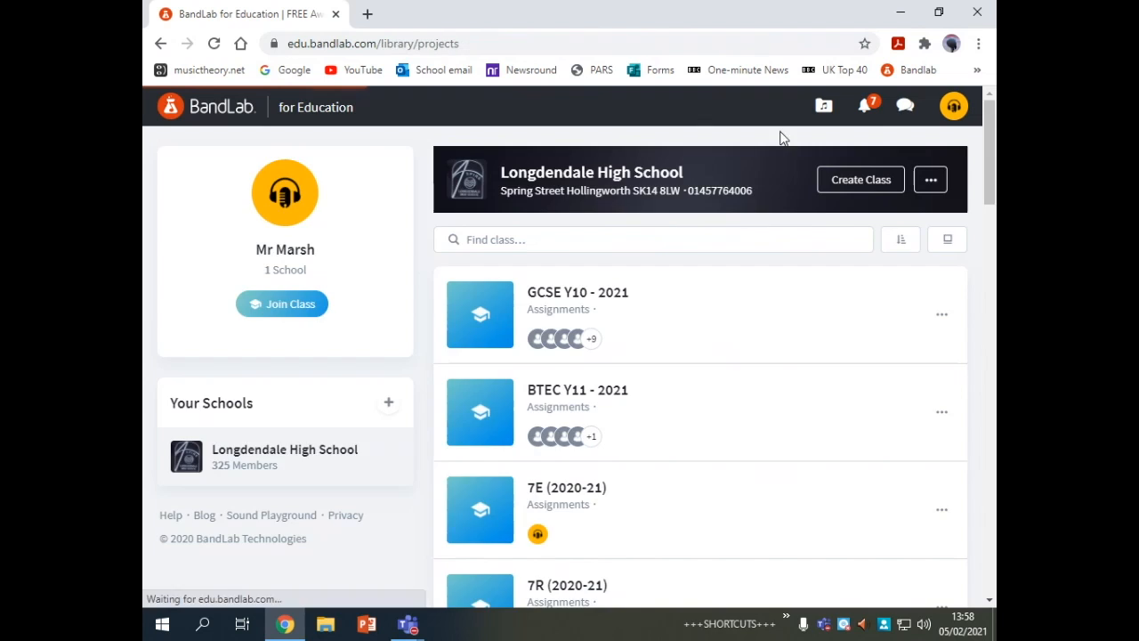
click(536, 270)
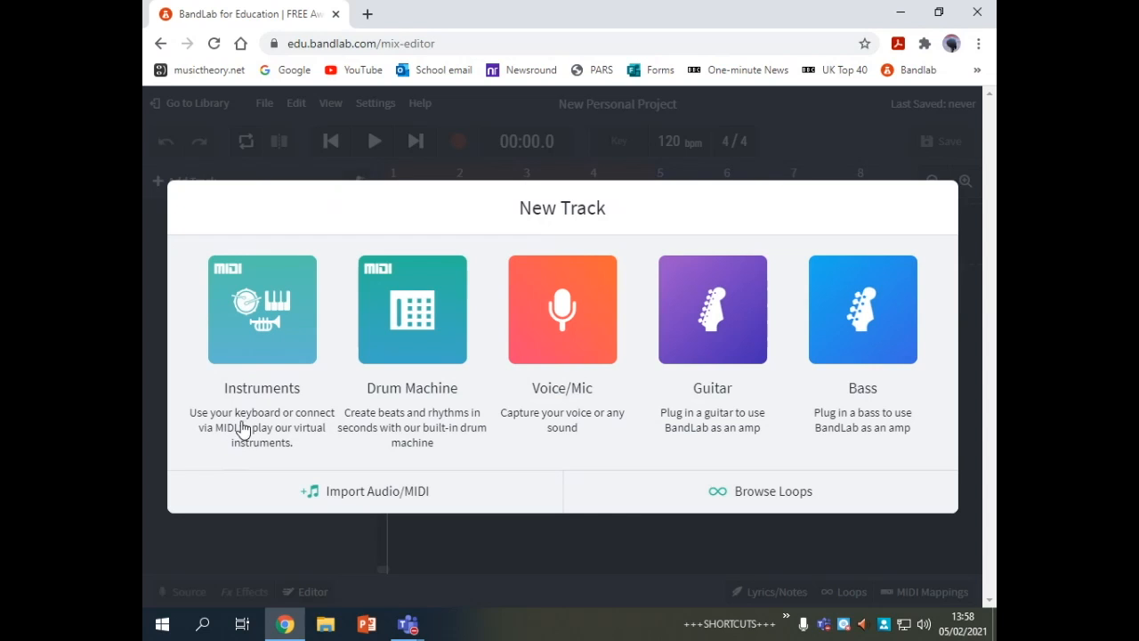
click(262, 316)
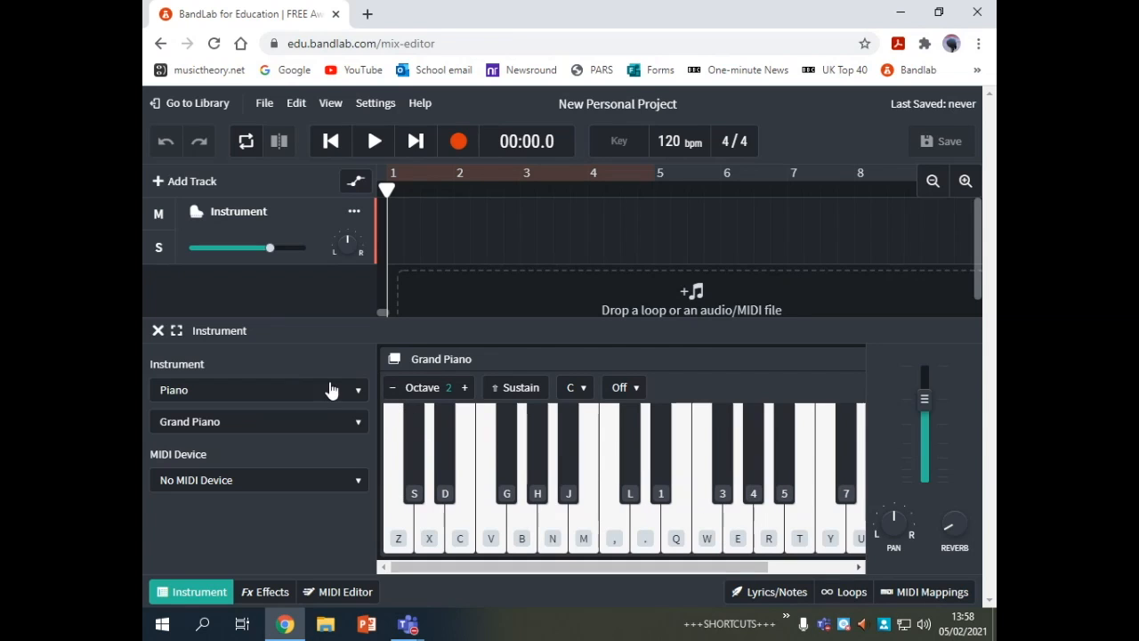
- Audition notes on the lowest white keys of the Grand Piano
click(399, 537)
click(429, 536)
click(460, 536)
click(492, 535)
click(525, 533)
click(494, 534)
click(430, 535)
key(z)
key(z)
key(z)
key(x)
key(z)
- Compare the lowest piano note at octaves 2 and 3, ending with the octave back on 2
click(396, 539)
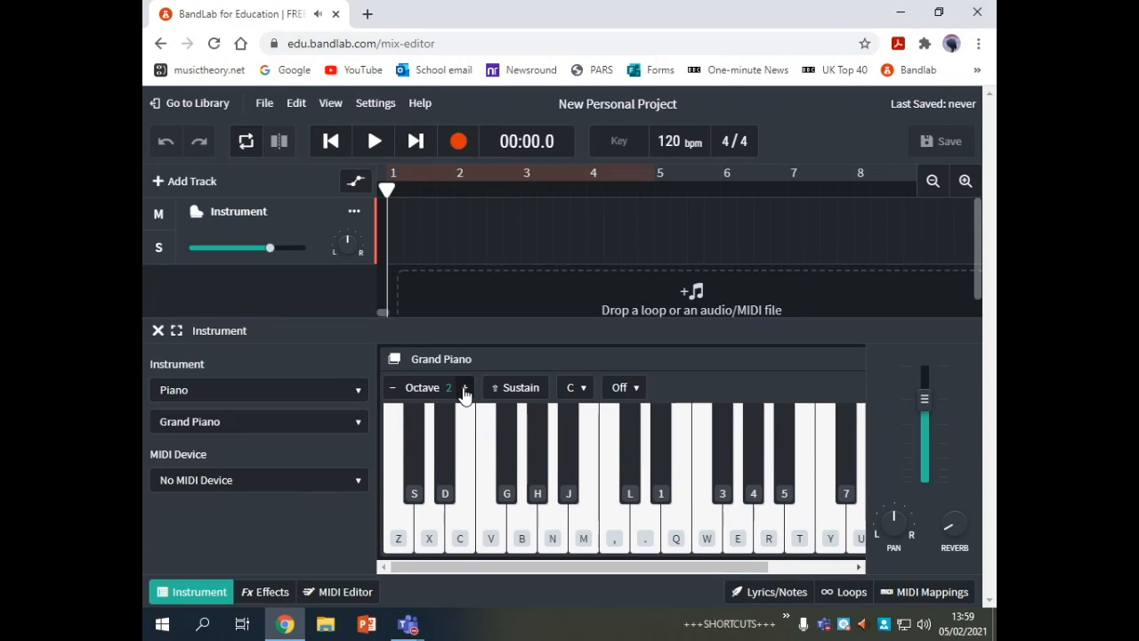
click(396, 538)
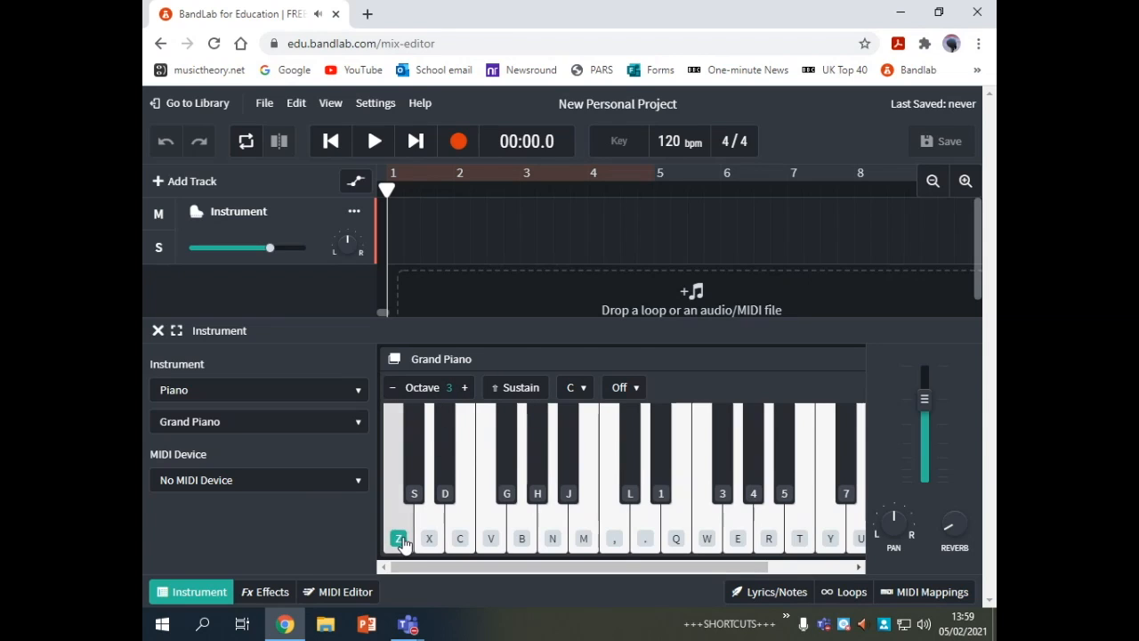
click(392, 392)
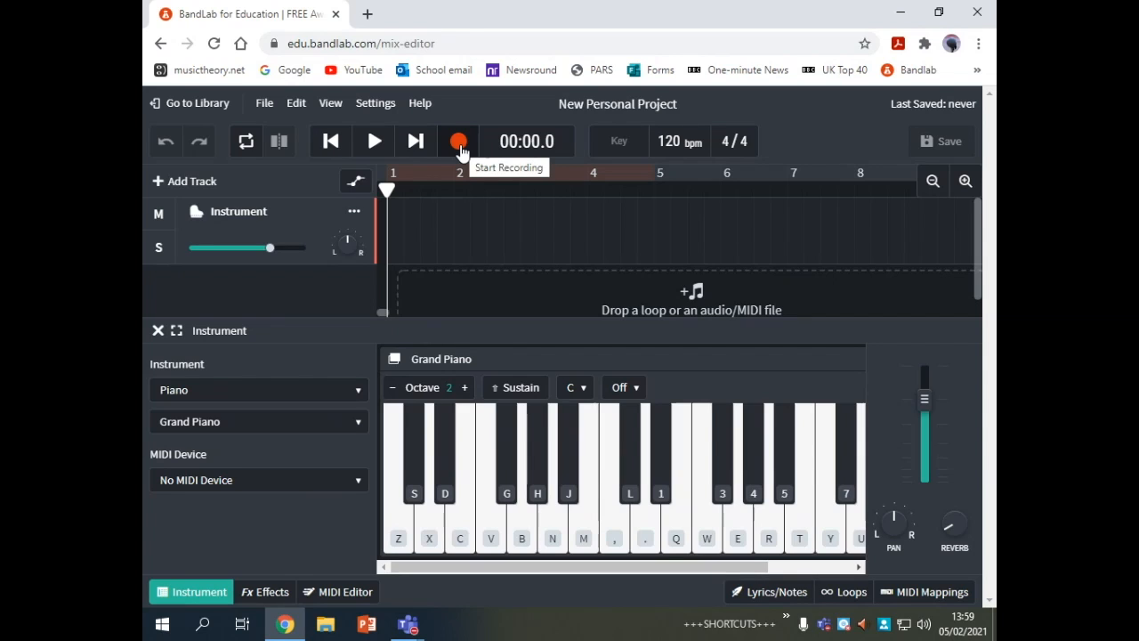
- Record the piano riff E, G, A, E, G, A sharp, A from the start of the Instrument track
key(b)
key(n)
key(j)
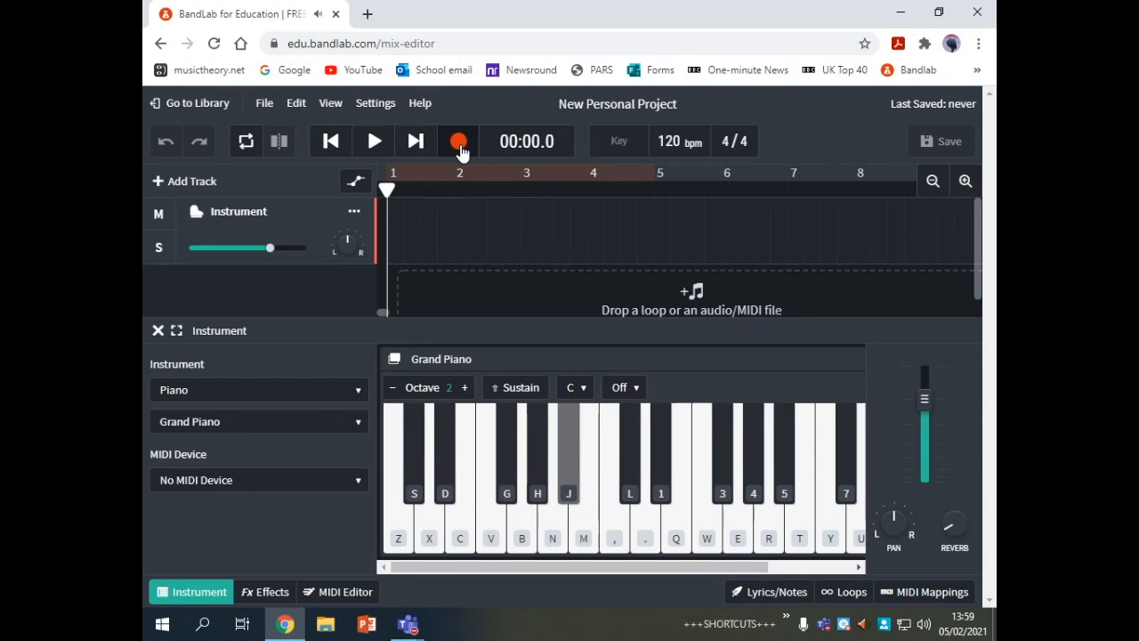
click(459, 143)
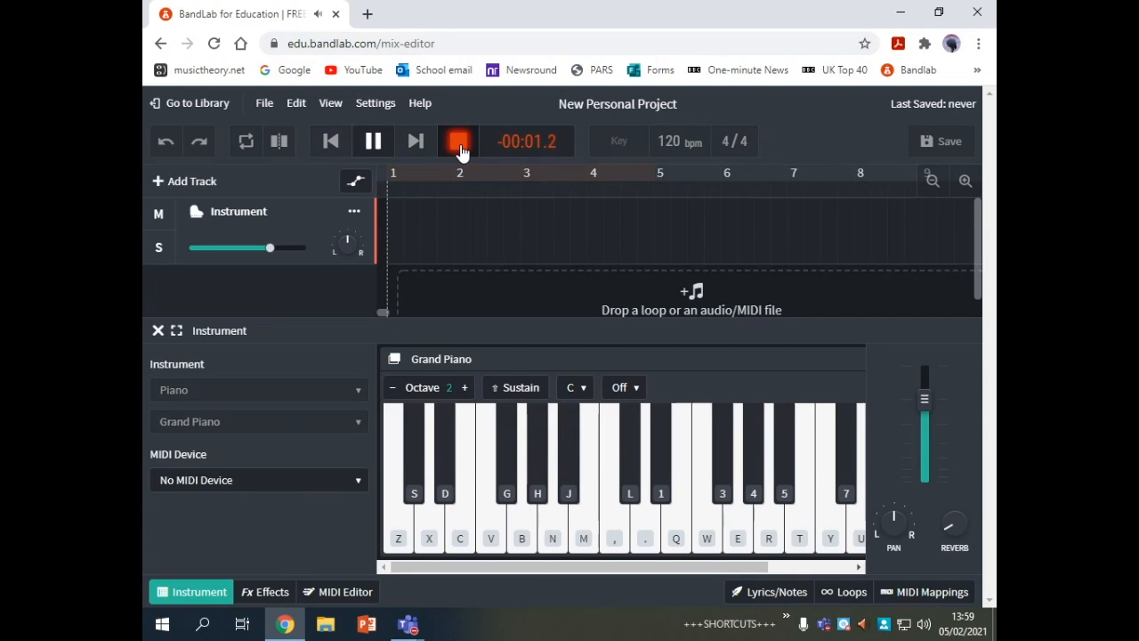
key(c)
key(b)
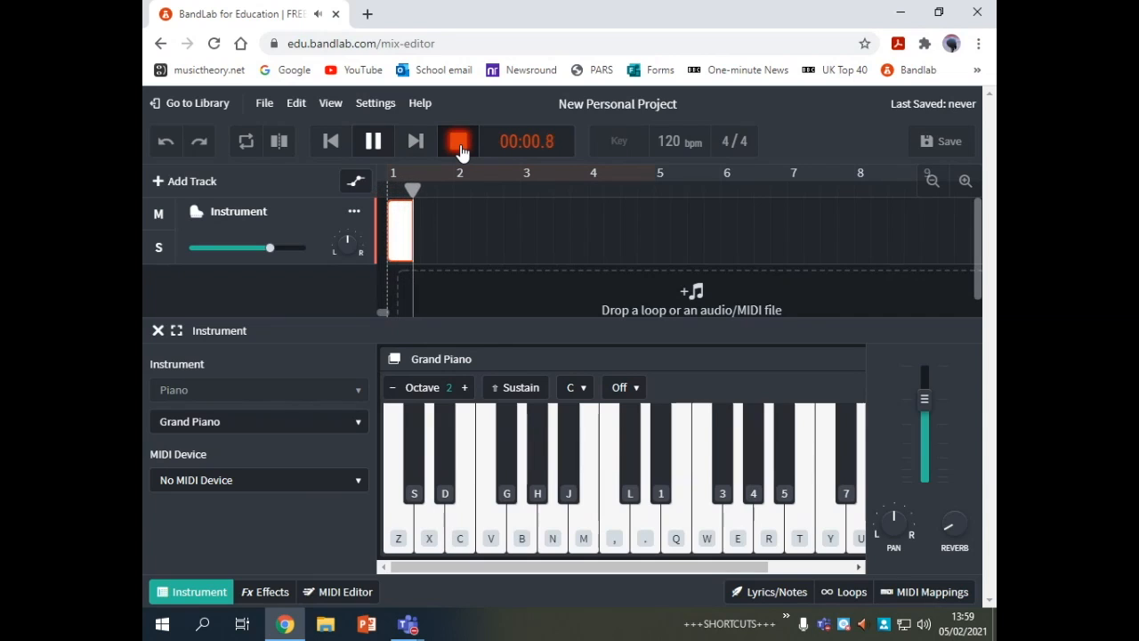
key(n)
key(c)
key(b)
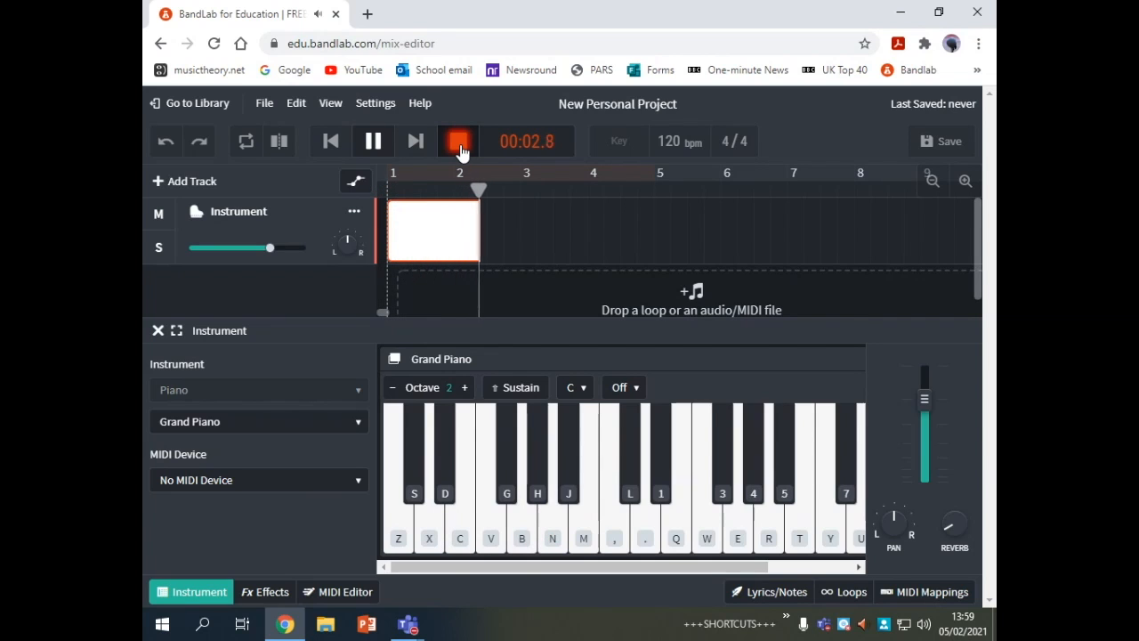
key(j)
key(n)
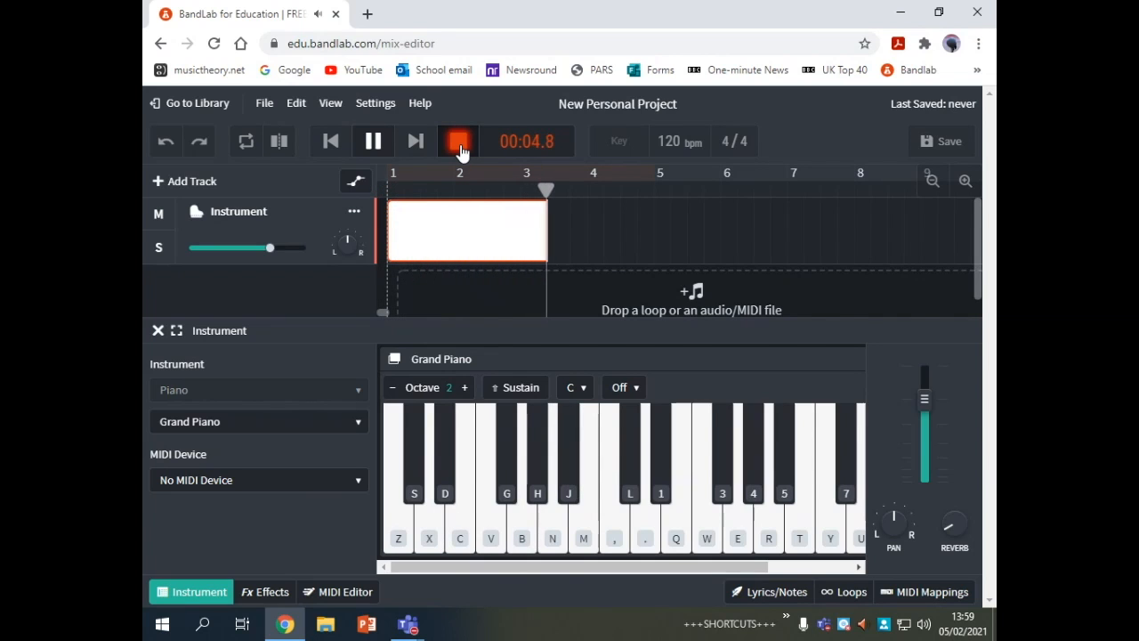
click(458, 142)
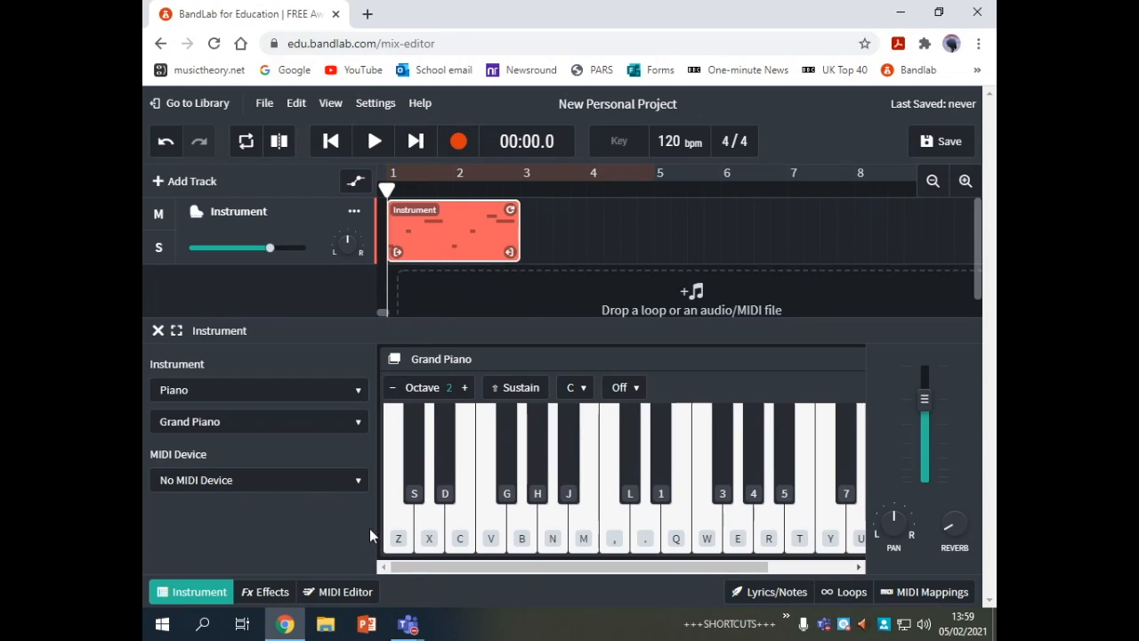
- Play back the recorded riff, close the instrument view and delete the recorded region
click(375, 144)
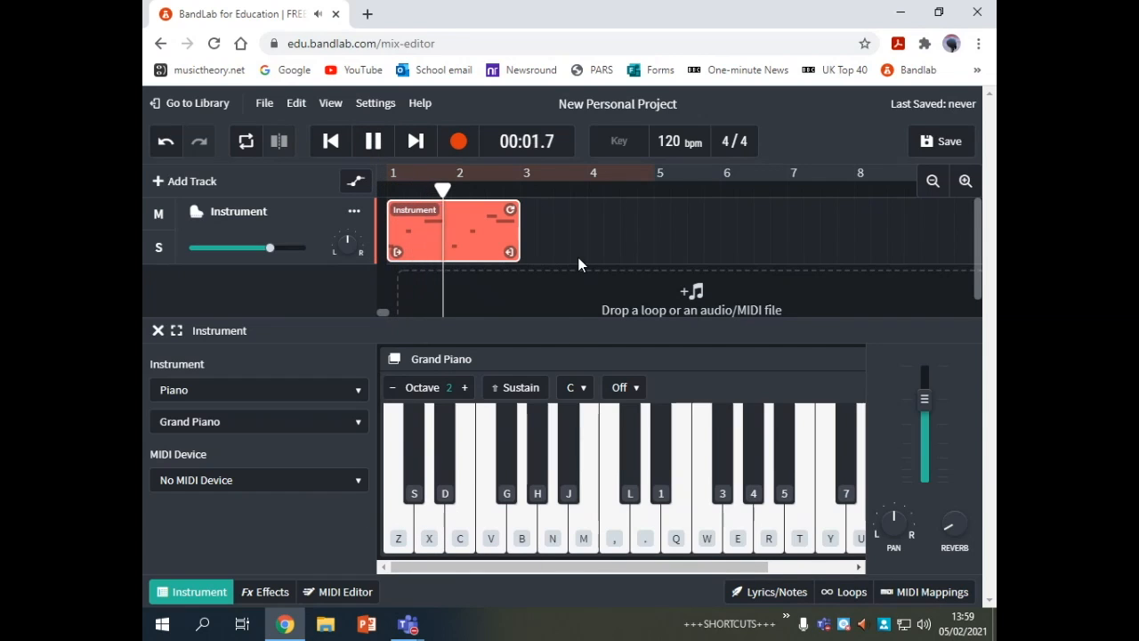
click(377, 144)
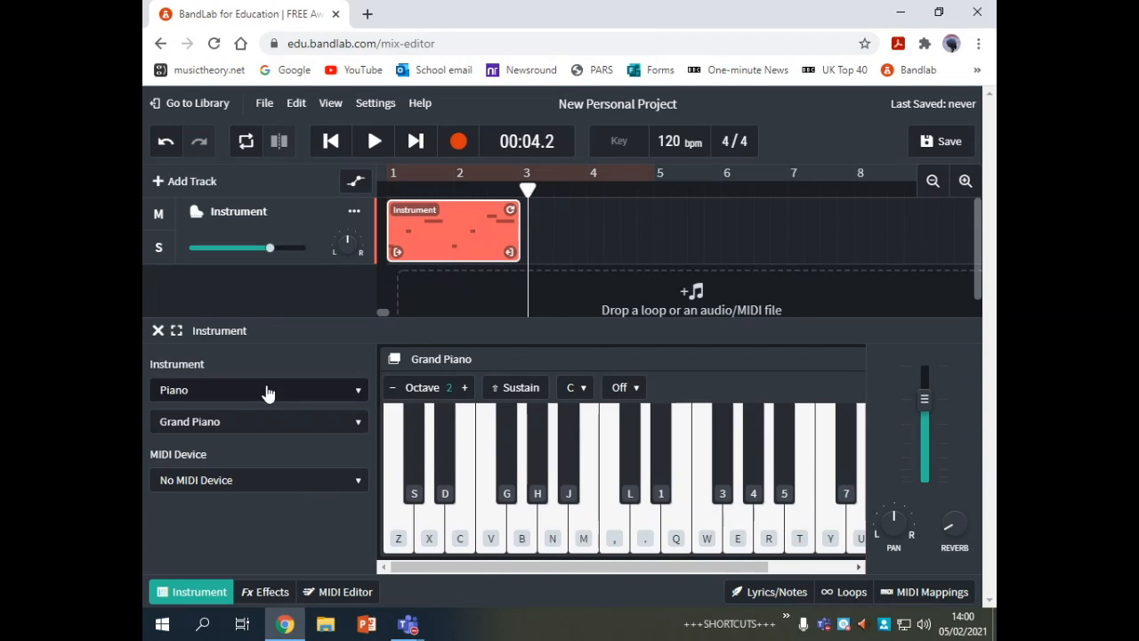
click(158, 330)
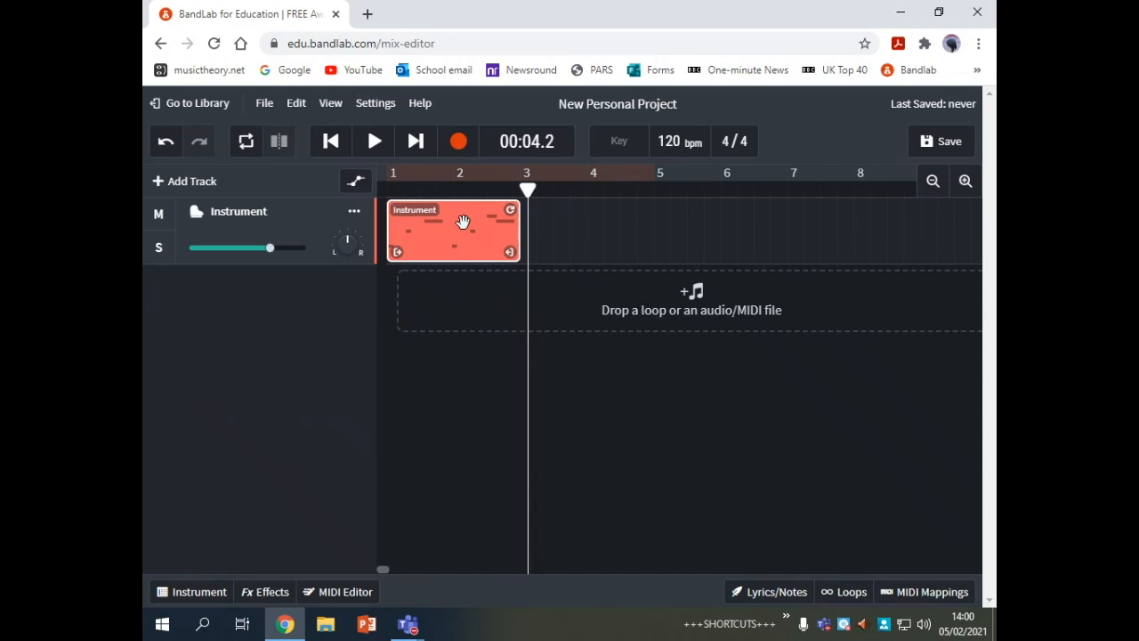
key(Delete)
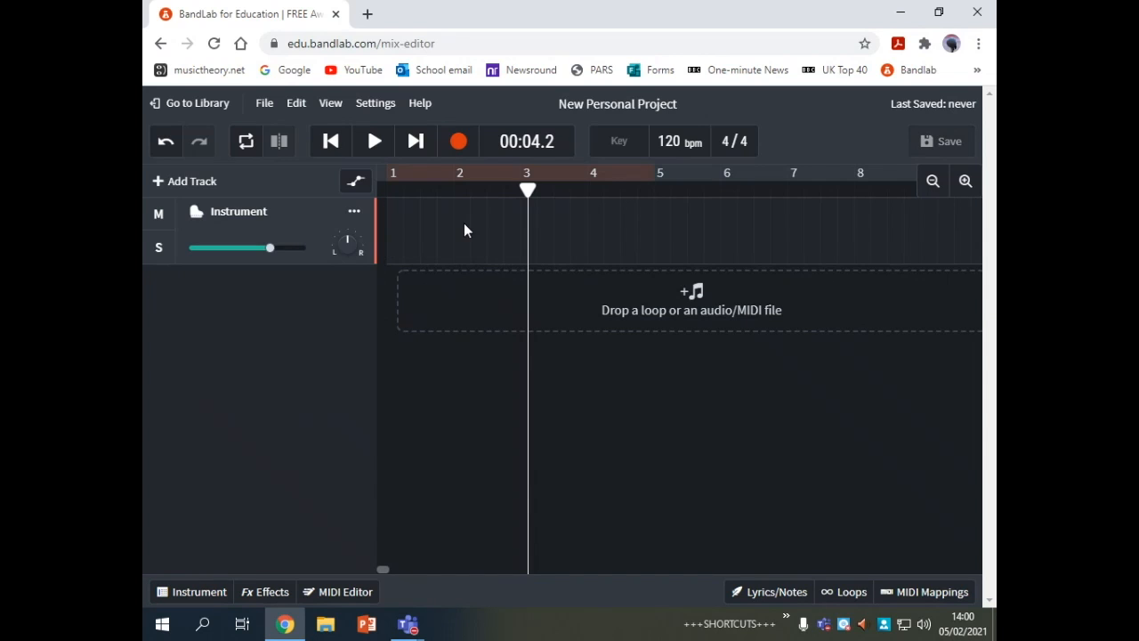
- Open the MIDI Editor for the empty piano track and audition piano-roll keys between C3 and E2
click(346, 598)
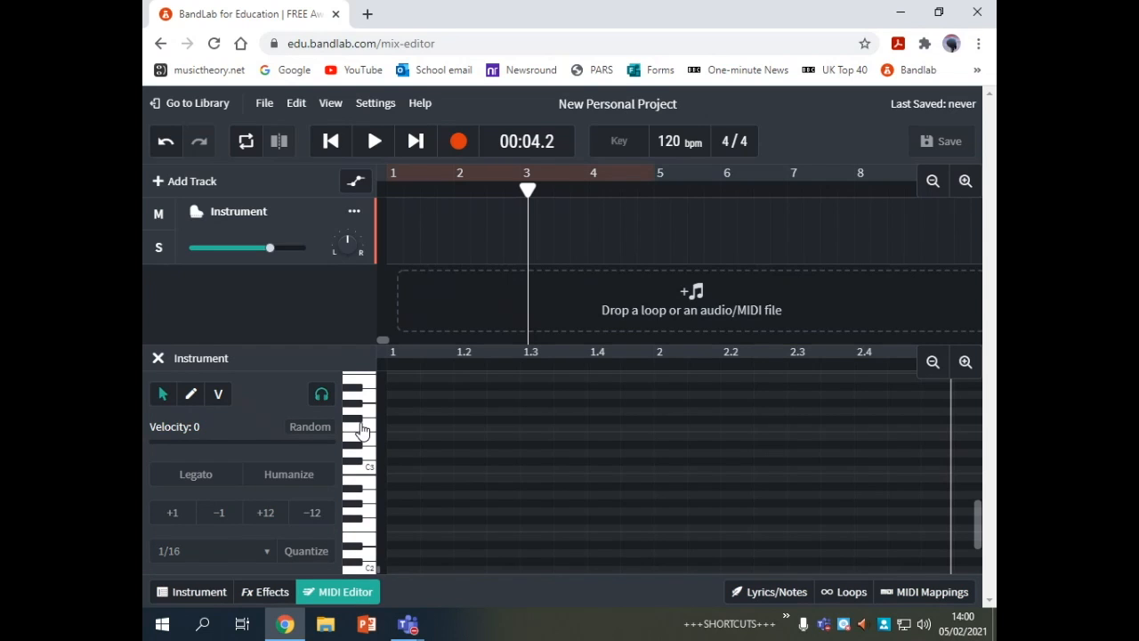
click(372, 467)
click(372, 469)
click(370, 498)
click(369, 466)
click(367, 544)
click(367, 545)
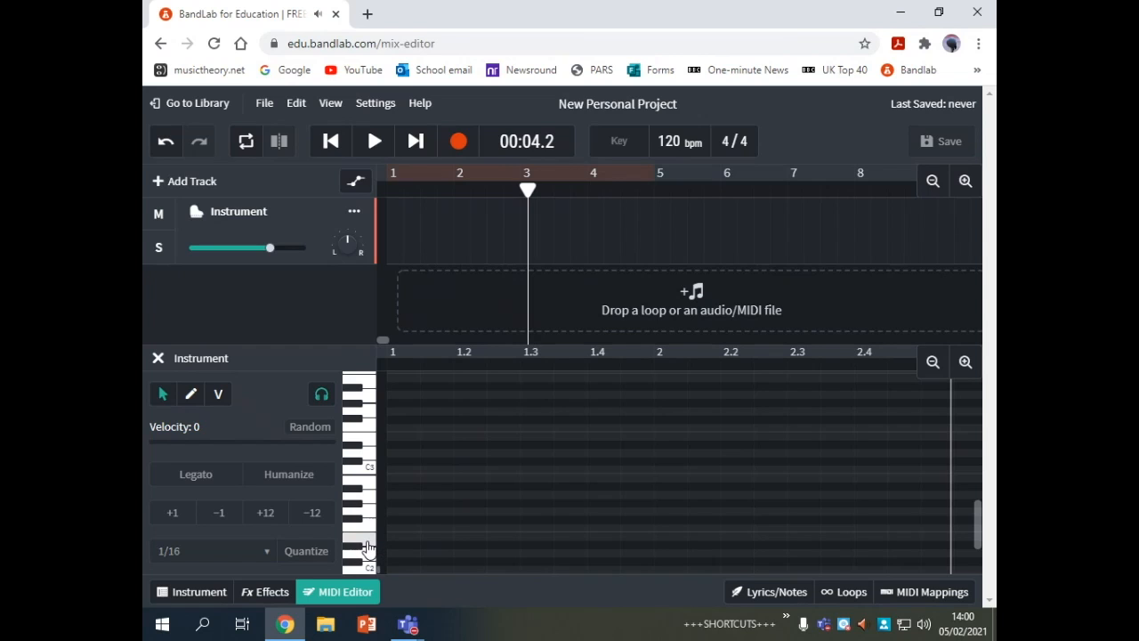
- With the playhead back at the start, draw an E2 note at bar 1 and lengthen it to one full beat
drag(537, 178, 379, 214)
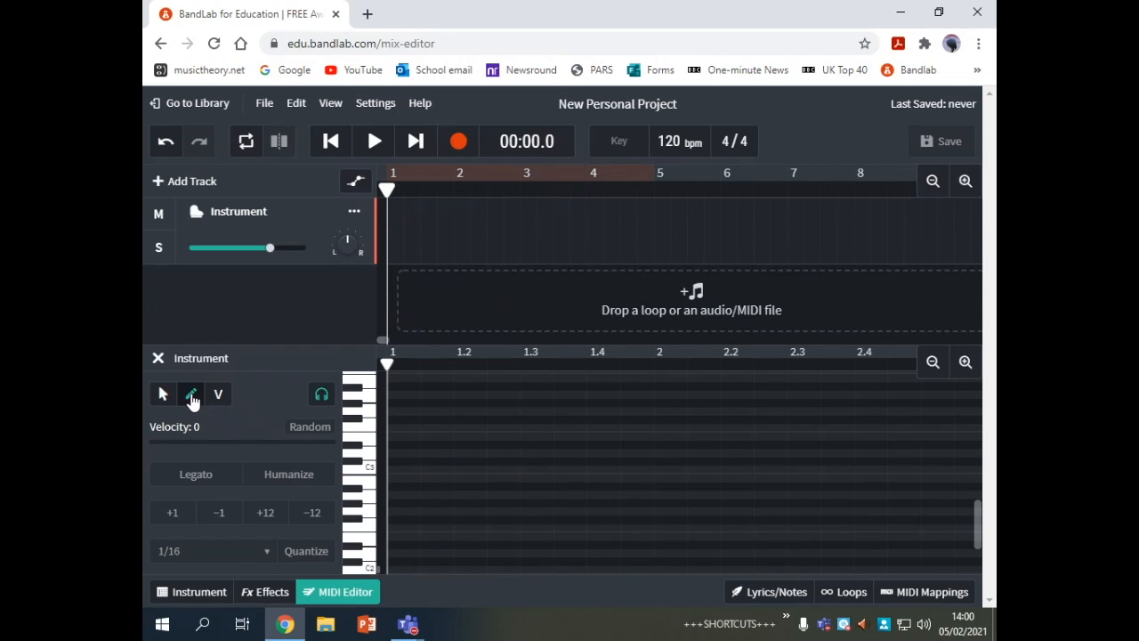
click(397, 537)
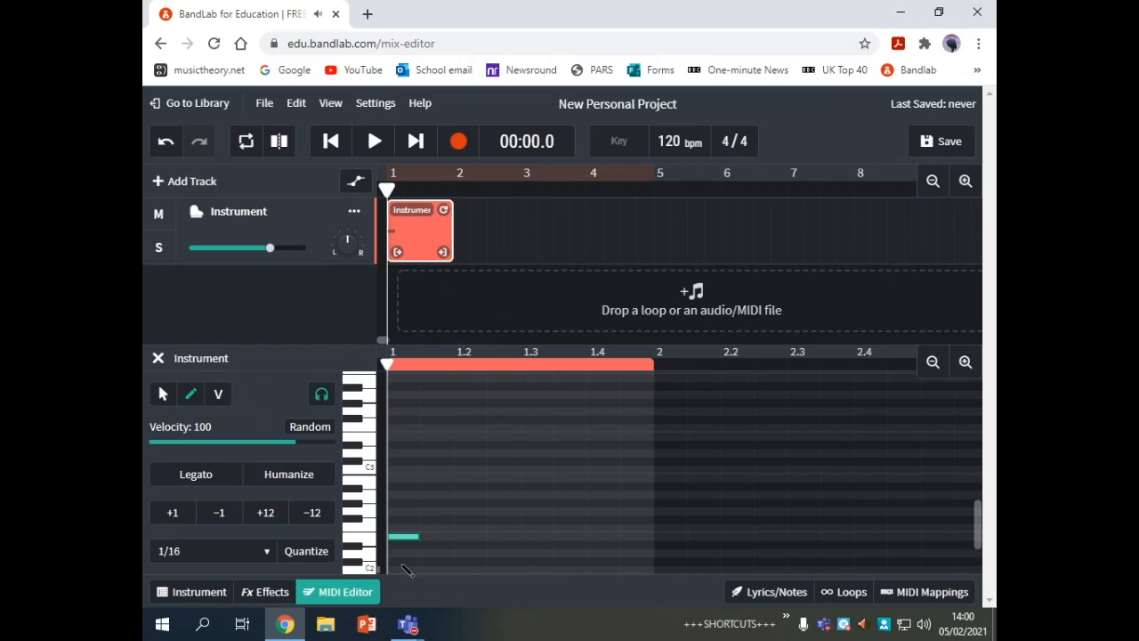
click(164, 397)
mouse_move(417, 536)
mouse_down()
mouse_move(598, 539)
mouse_move(419, 543)
mouse_up()
mouse_move(402, 538)
mouse_down()
mouse_move(403, 515)
mouse_move(403, 537)
mouse_up()
drag(419, 536, 447, 537)
click(416, 510)
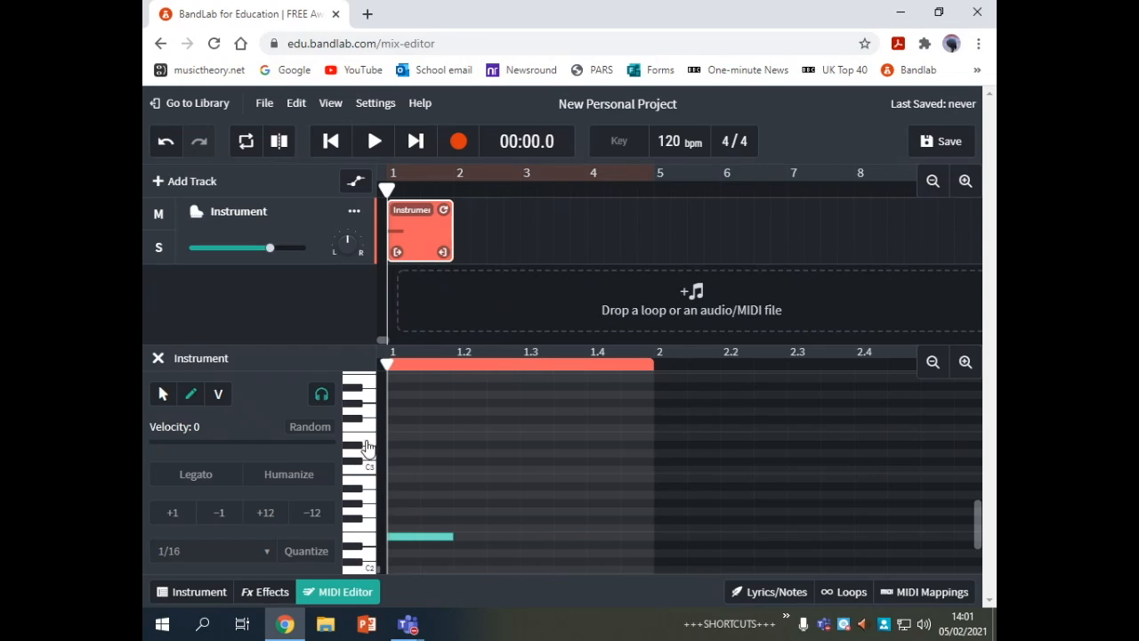
- Draw one-beat G2 and A2 notes at 1.2 and 1.3, and extend the region to two bars
click(459, 512)
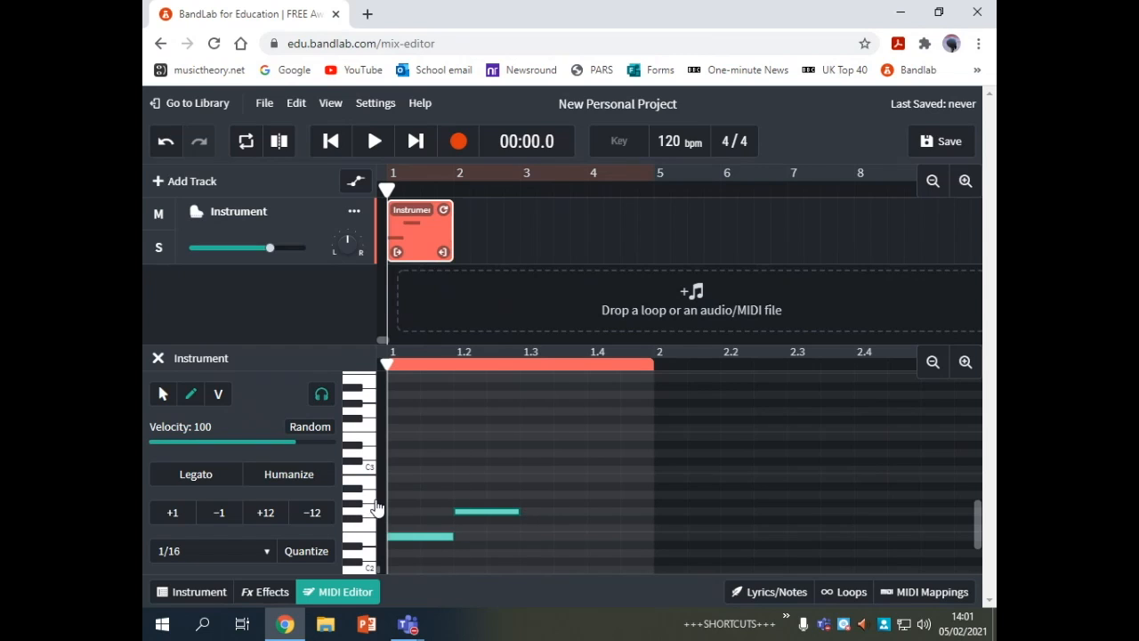
click(532, 495)
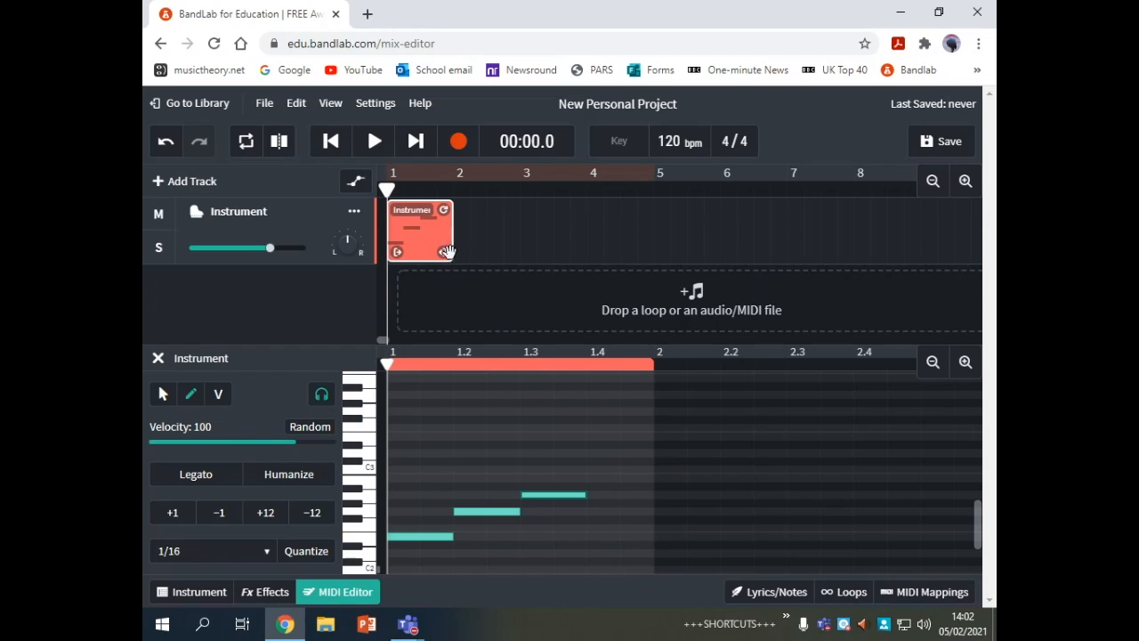
drag(443, 252, 509, 247)
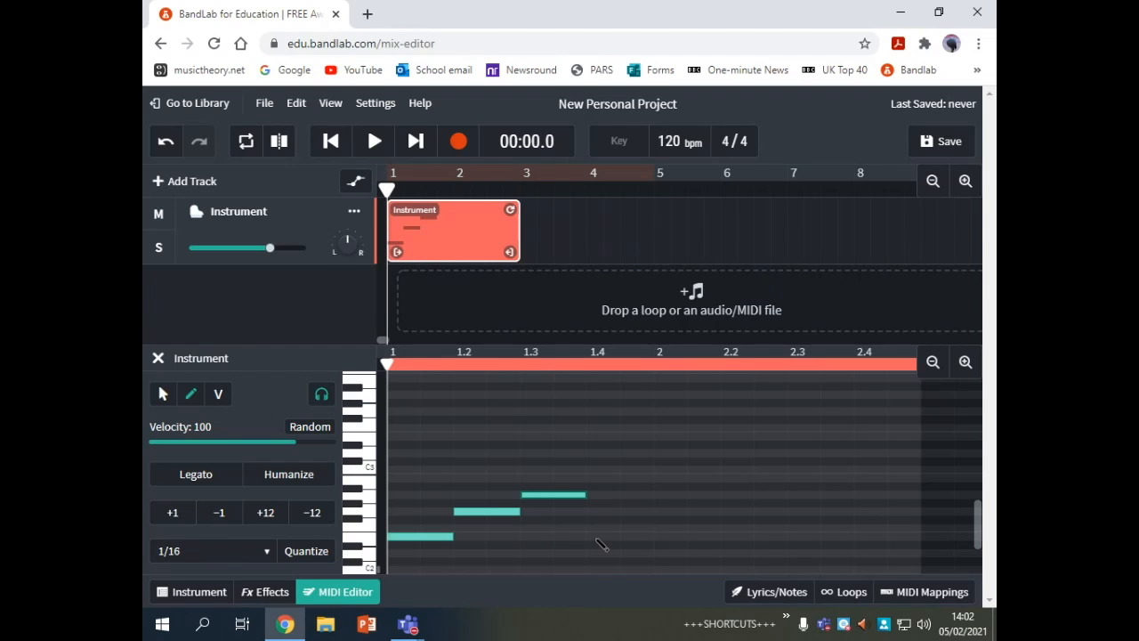
- Draw one-beat E2, G2, A#2 and A2 notes back to back, starting half a beat after 1.4
click(637, 538)
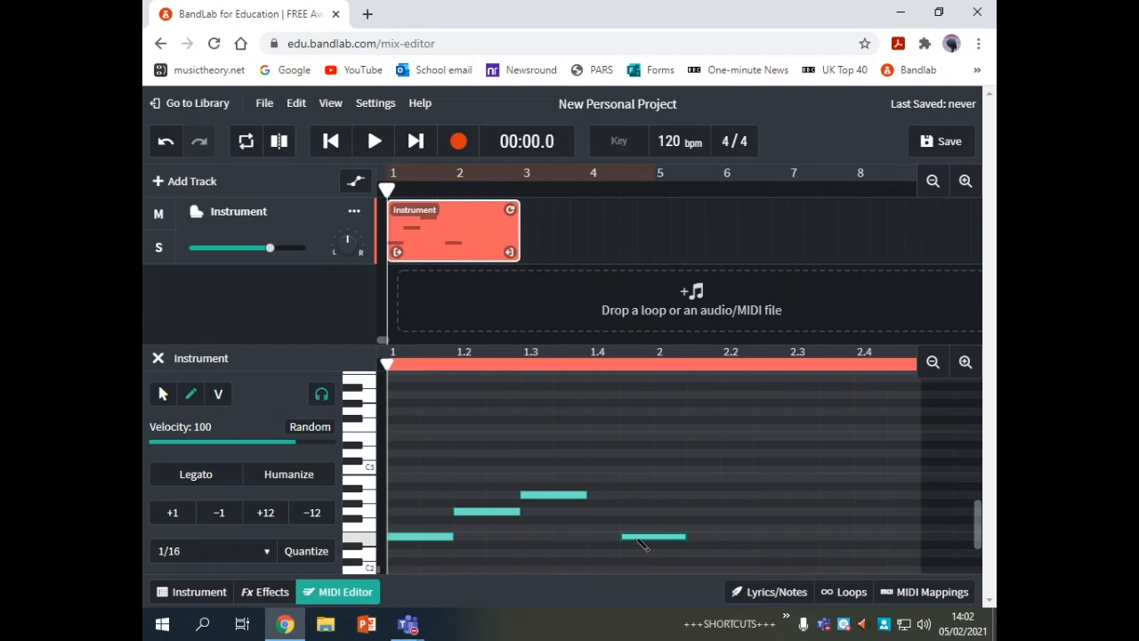
click(700, 513)
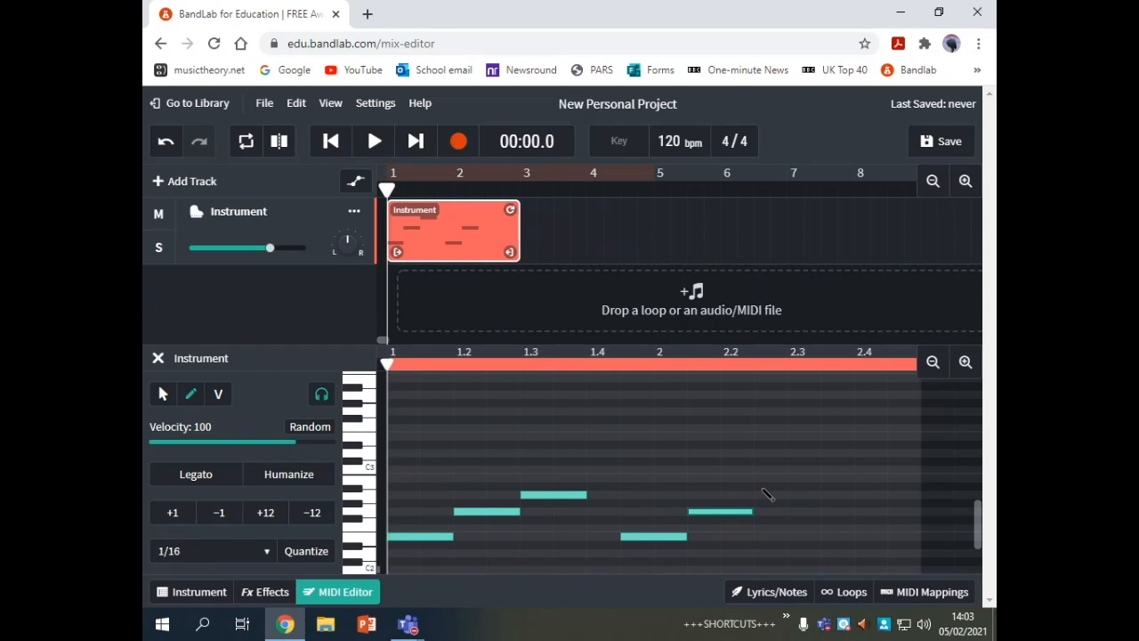
click(762, 489)
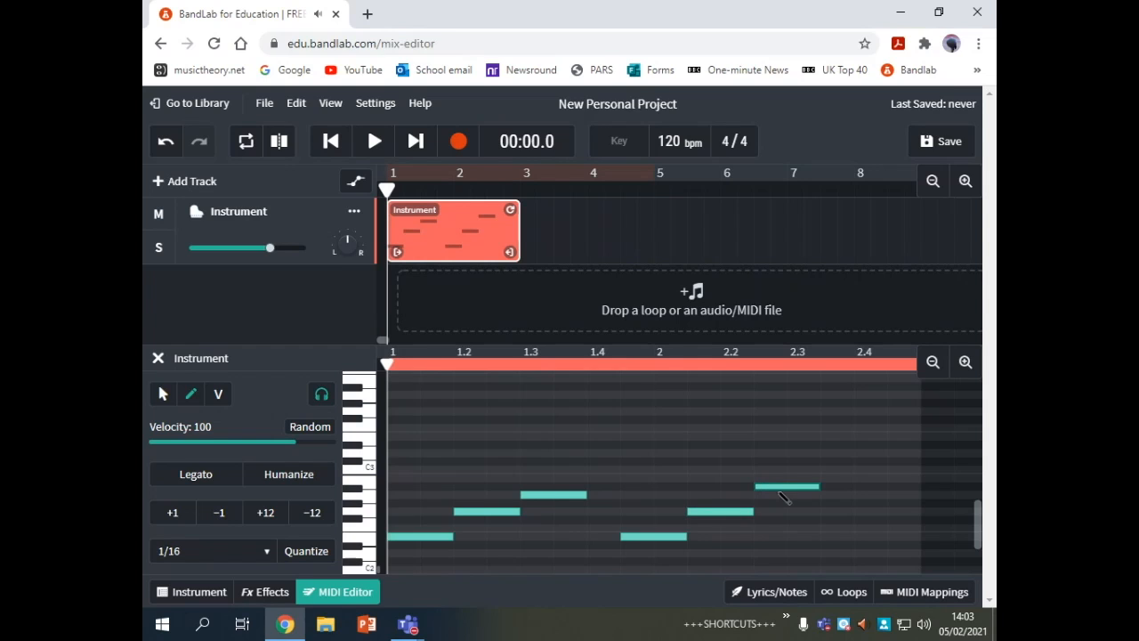
click(835, 495)
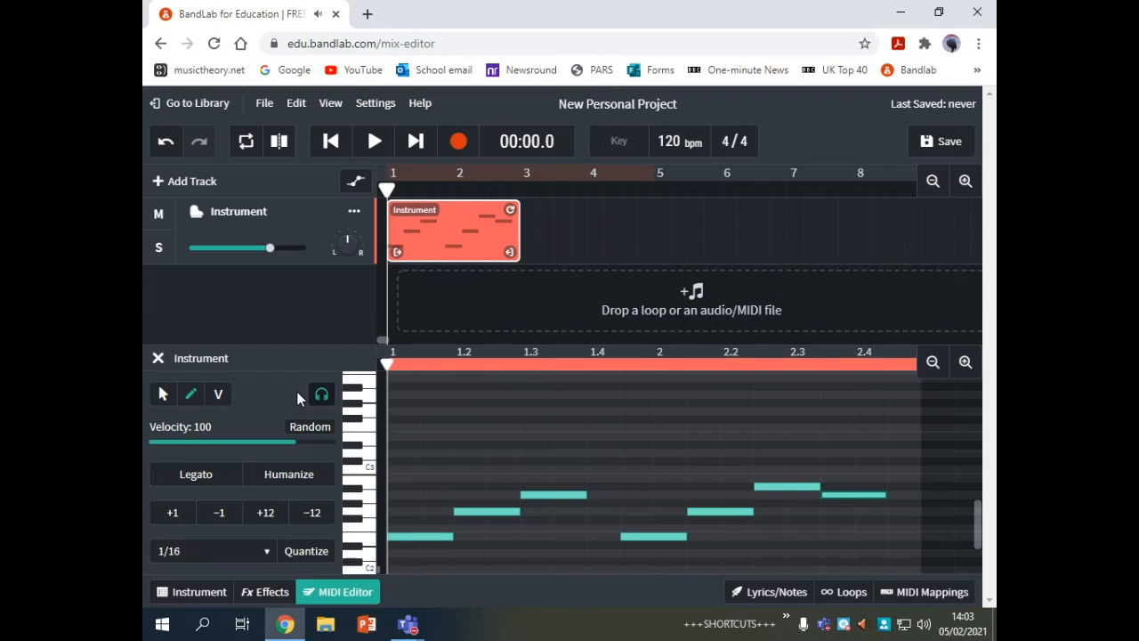
- Switch back to the selection tool and play the drawn riff through to its end
click(162, 396)
key(space)
key(space)
click(370, 151)
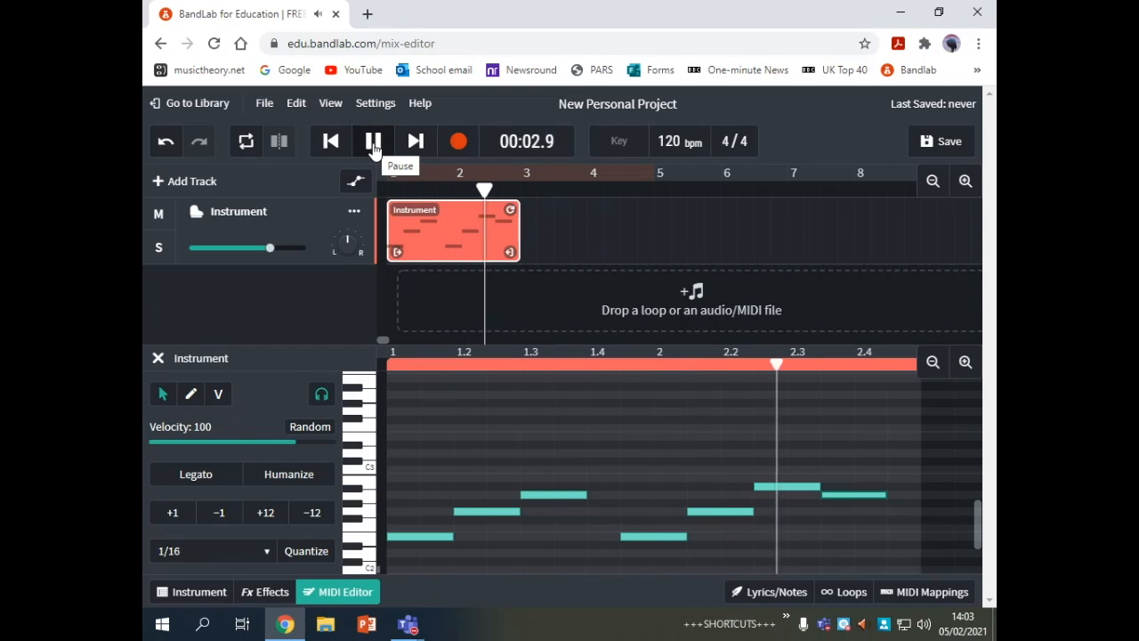
click(373, 149)
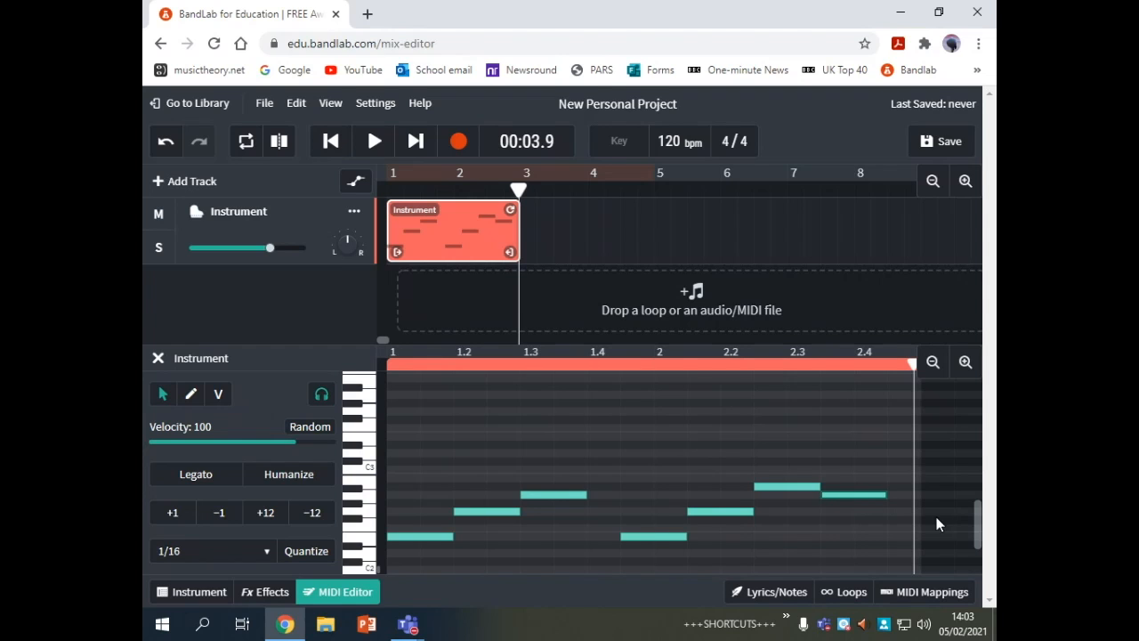
- Shorten the A#2 note to half a beat and move the last A2 note to directly follow it
click(845, 520)
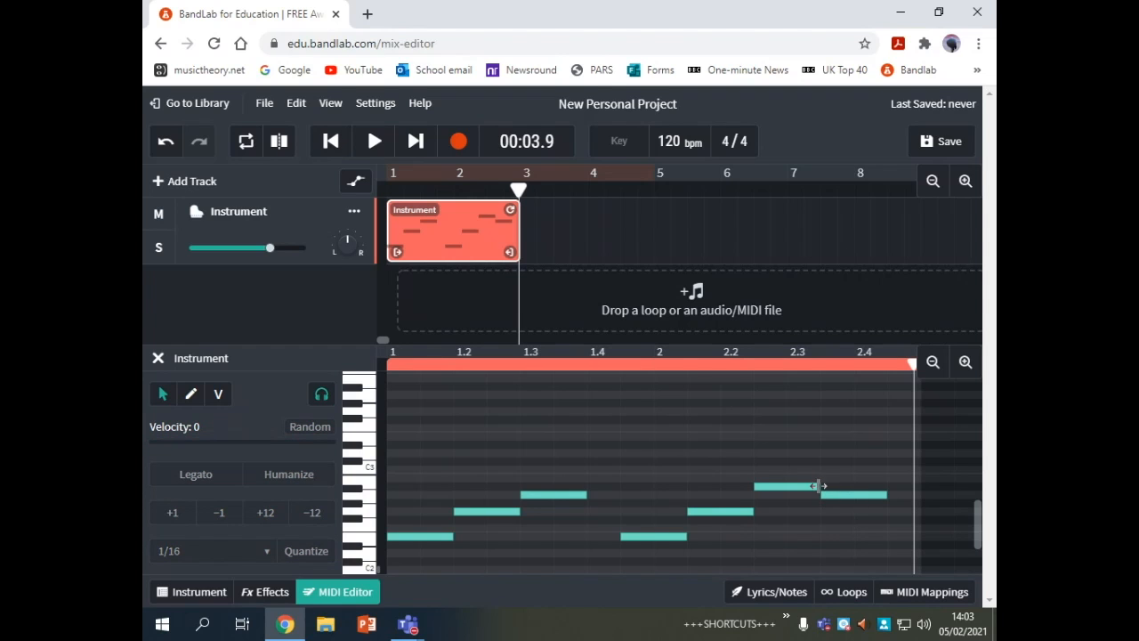
mouse_move(820, 487)
mouse_down()
mouse_move(787, 486)
mouse_move(841, 494)
mouse_move(827, 502)
mouse_up()
click(854, 528)
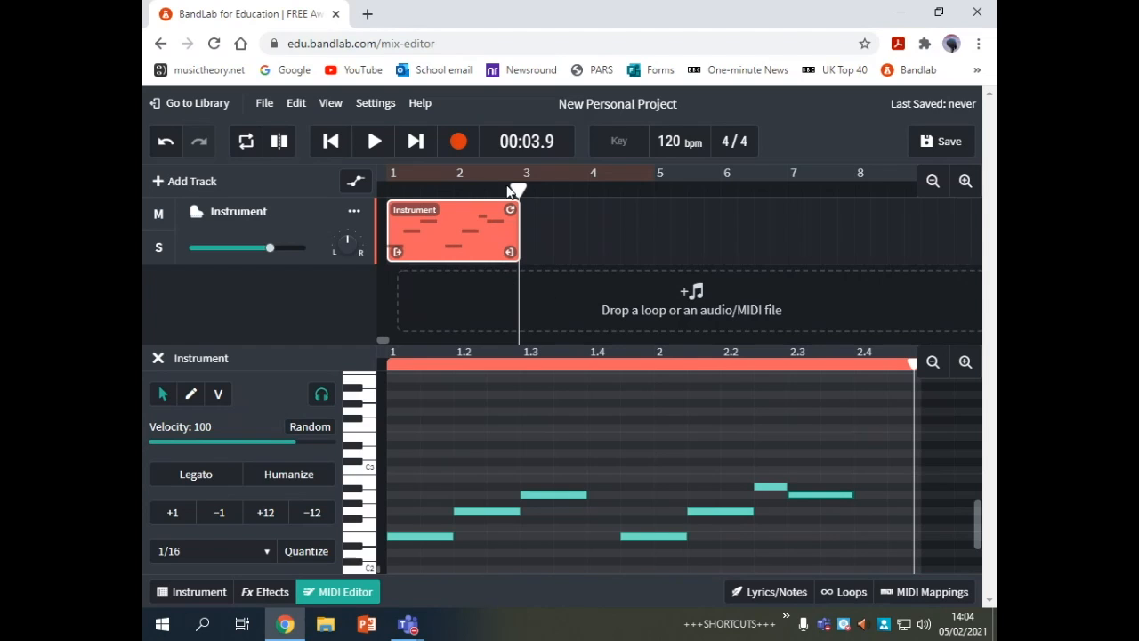
- Play the corrected riff from the start of the project and stop playback at its end
drag(519, 187, 392, 188)
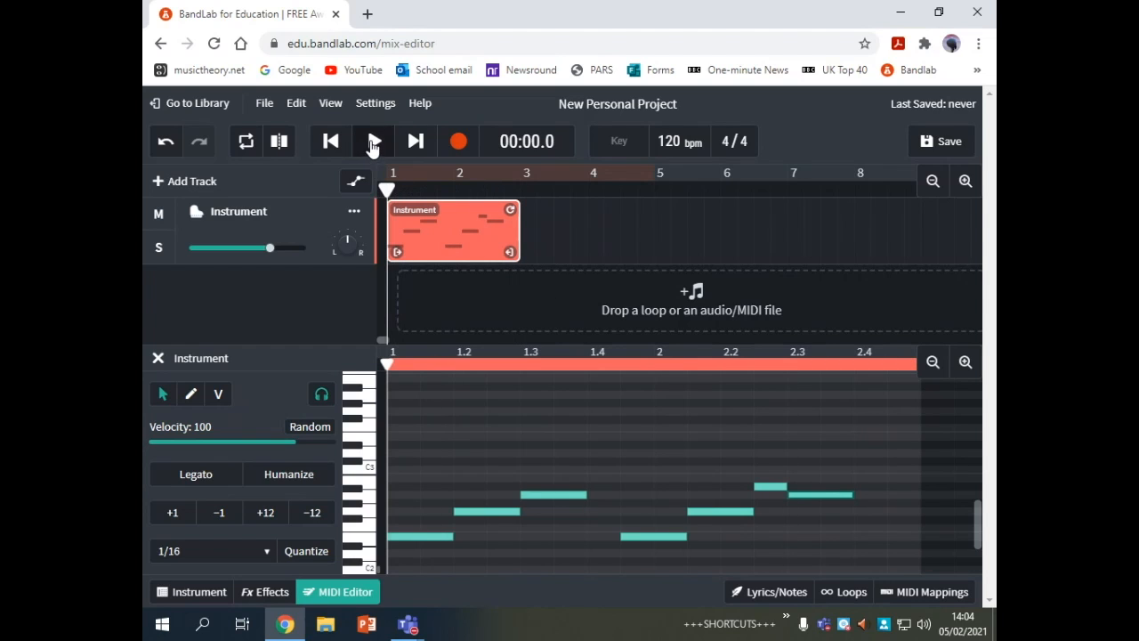
click(373, 142)
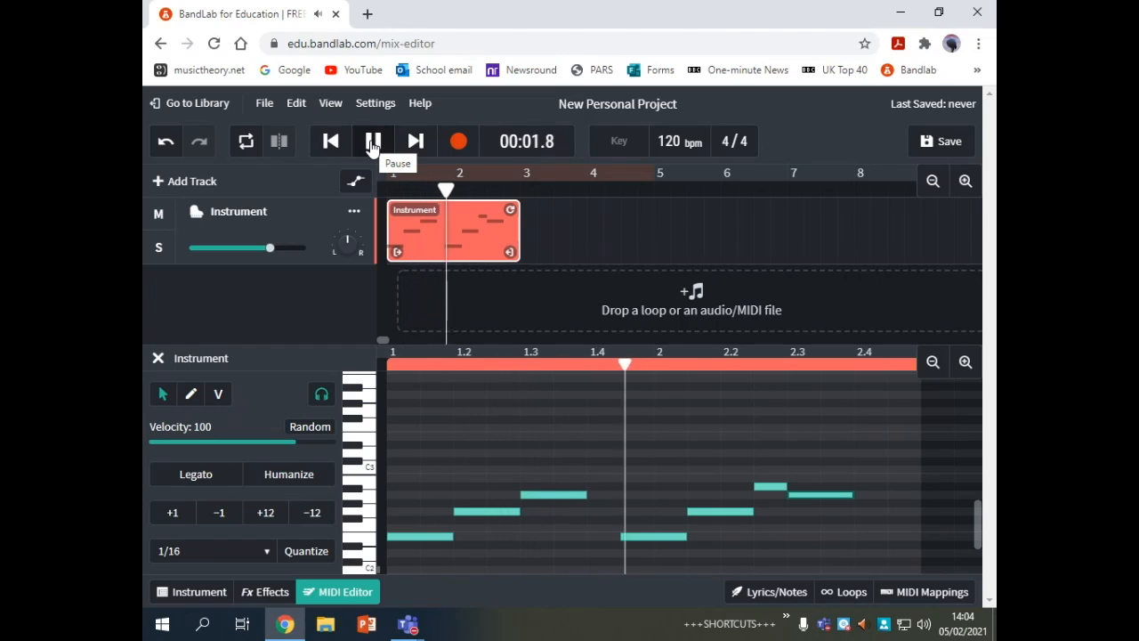
click(372, 144)
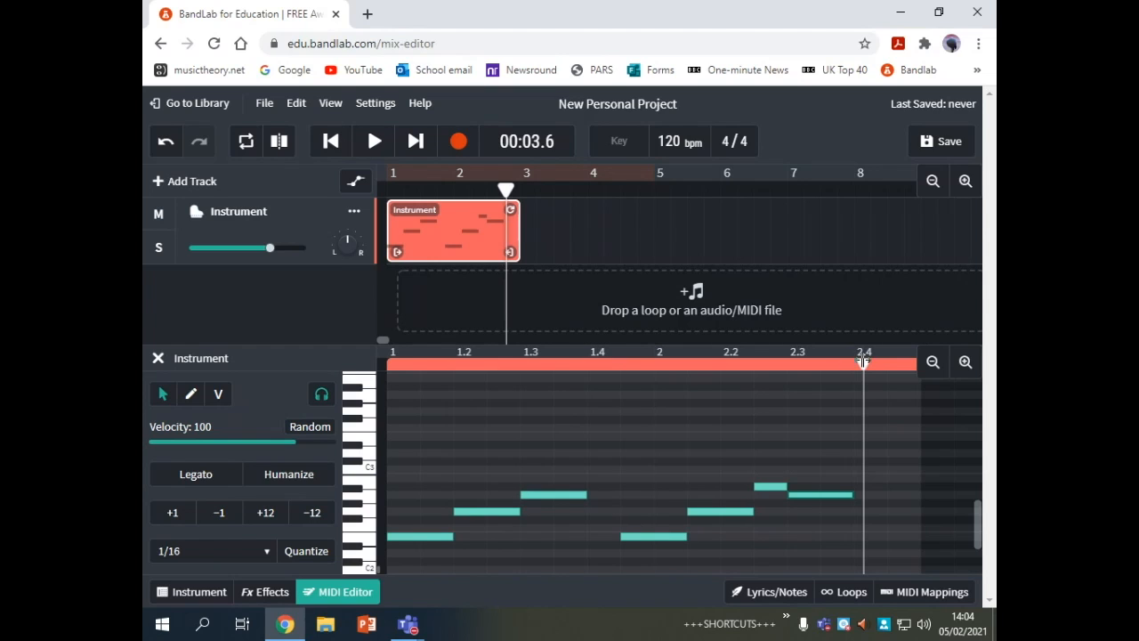
- Shorten the first five notes of the riff (E2, G2, A2, E2 and G2) to half a beat each
drag(865, 364, 323, 398)
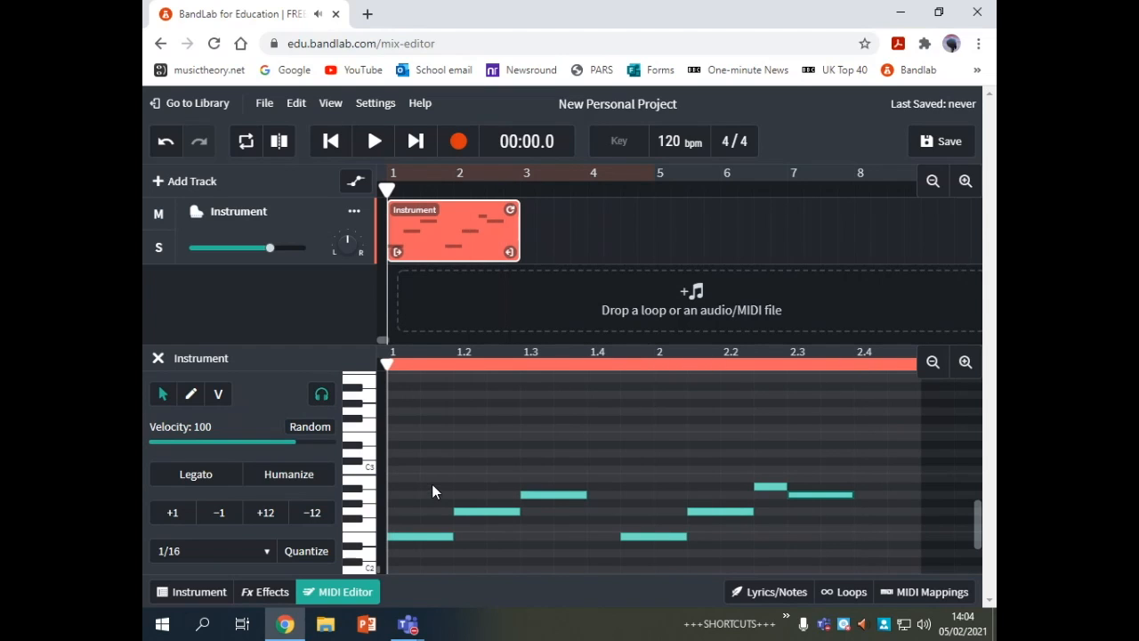
click(454, 546)
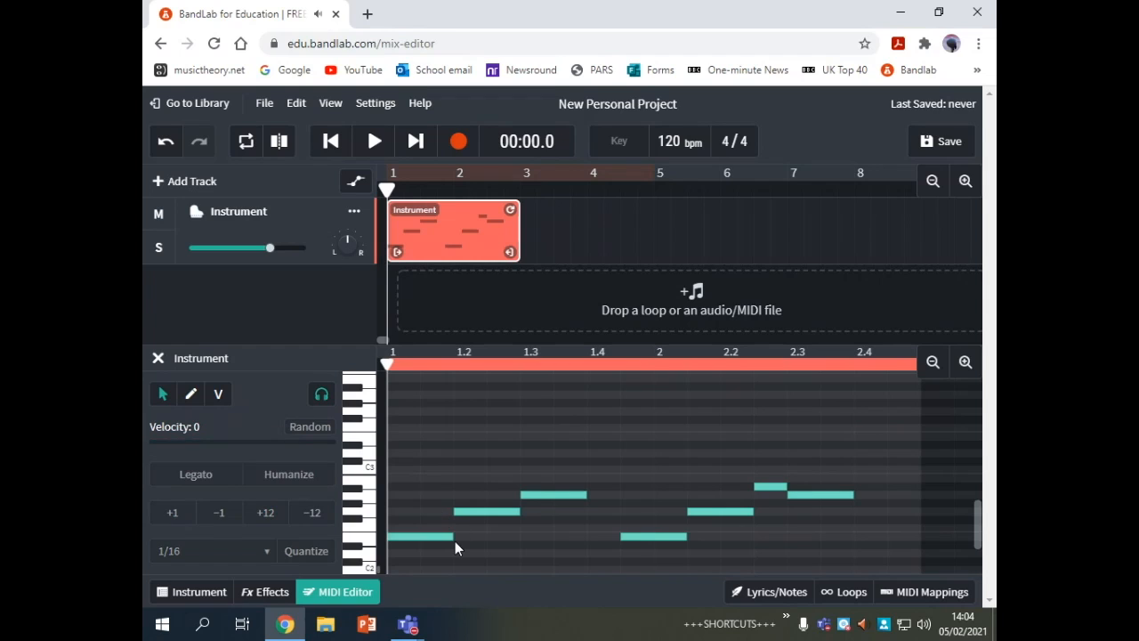
mouse_move(451, 536)
mouse_down()
mouse_move(422, 536)
mouse_move(445, 536)
mouse_up()
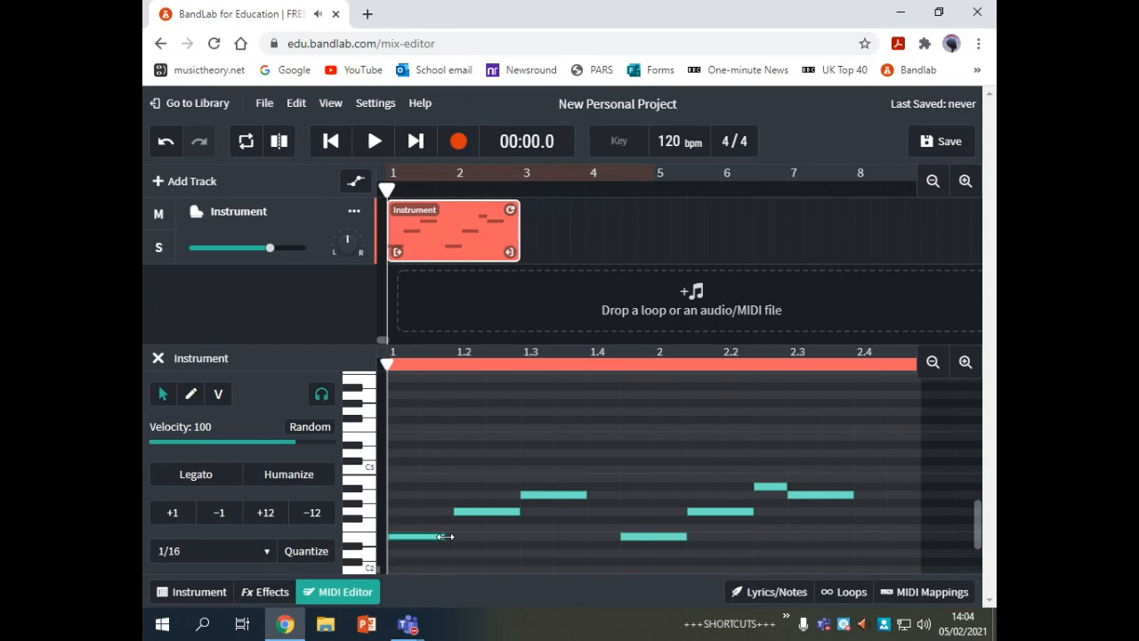
click(401, 463)
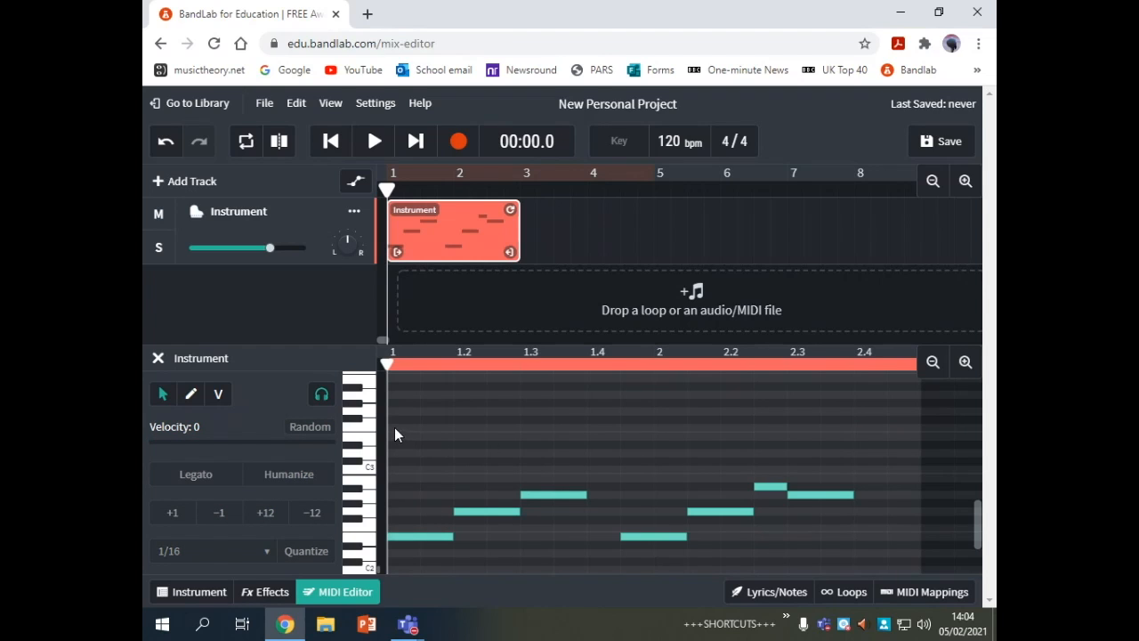
drag(411, 428, 704, 565)
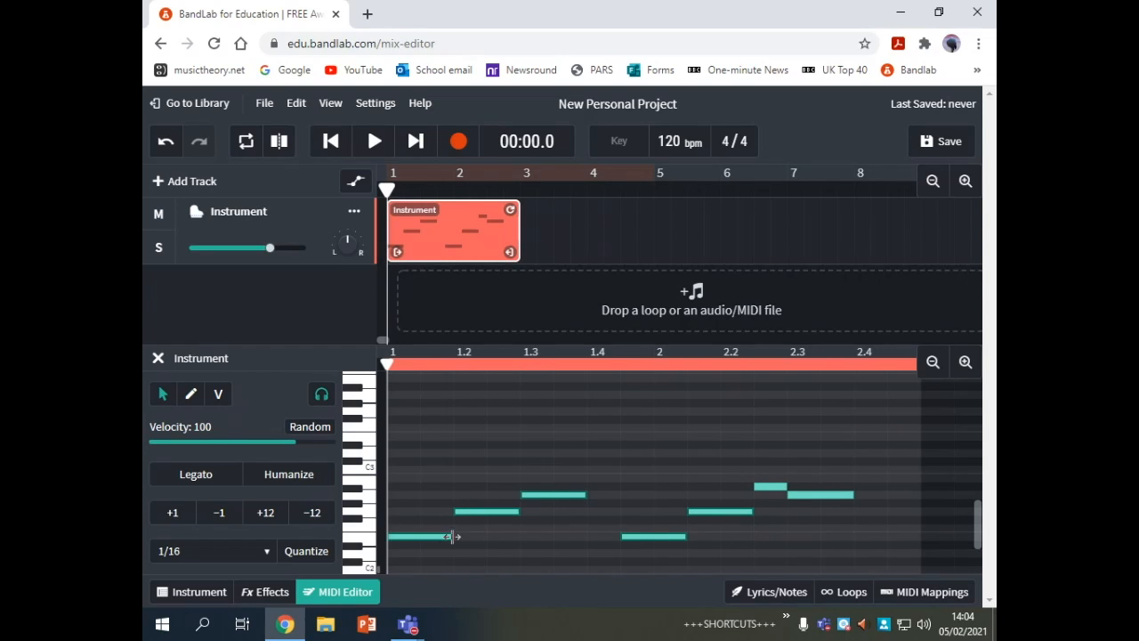
drag(451, 536, 420, 536)
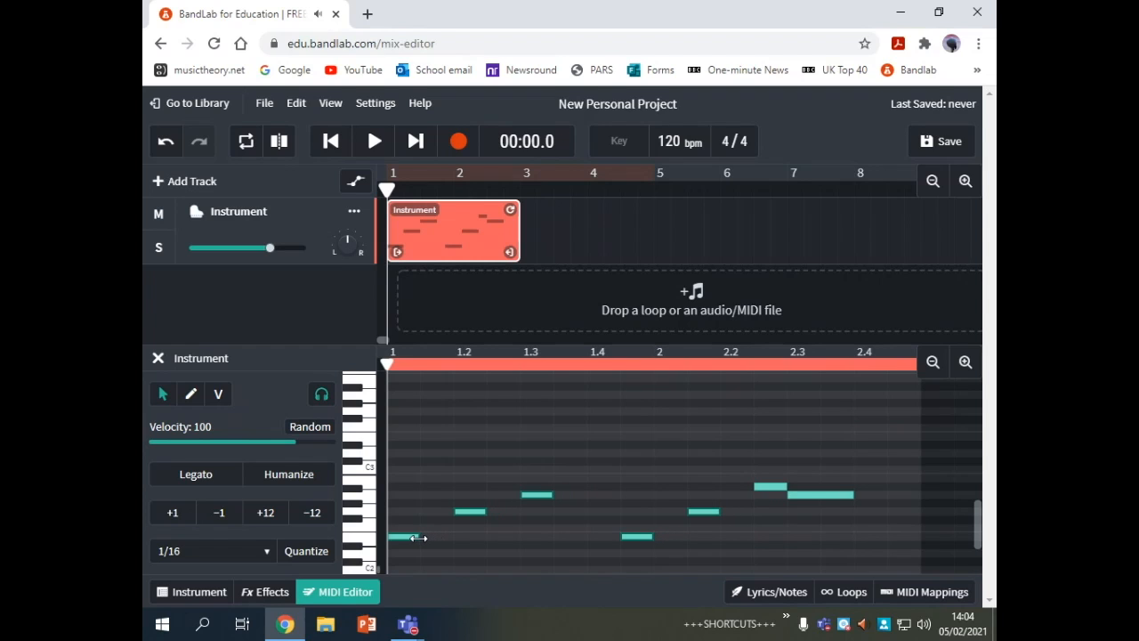
click(430, 451)
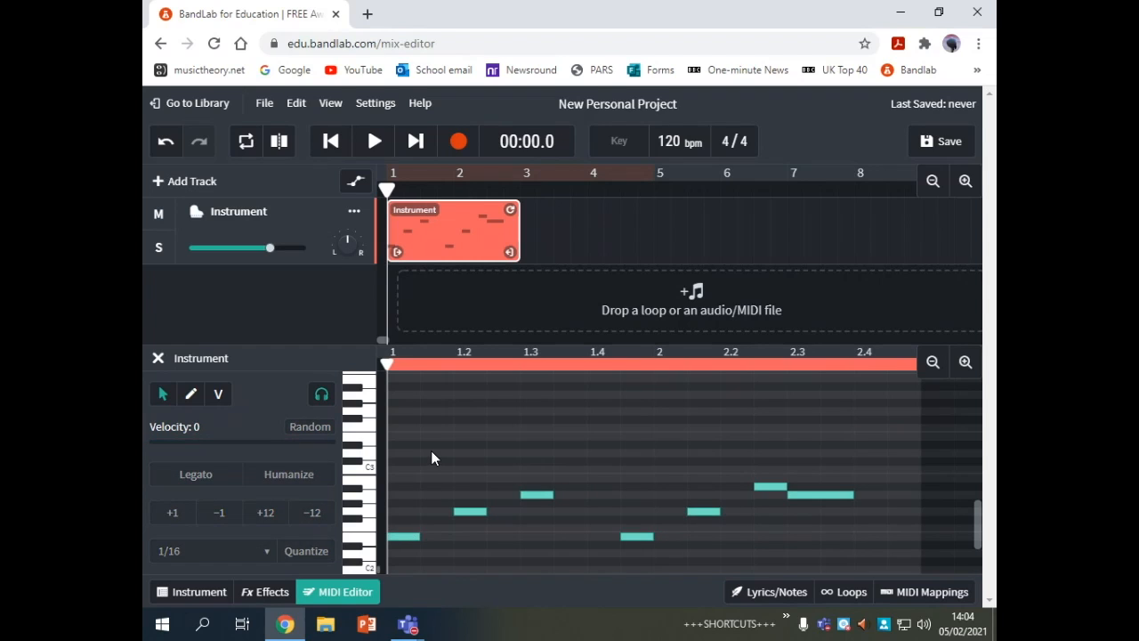
- Play the shortened riff and lengthen the first A2 note to one beat
click(373, 144)
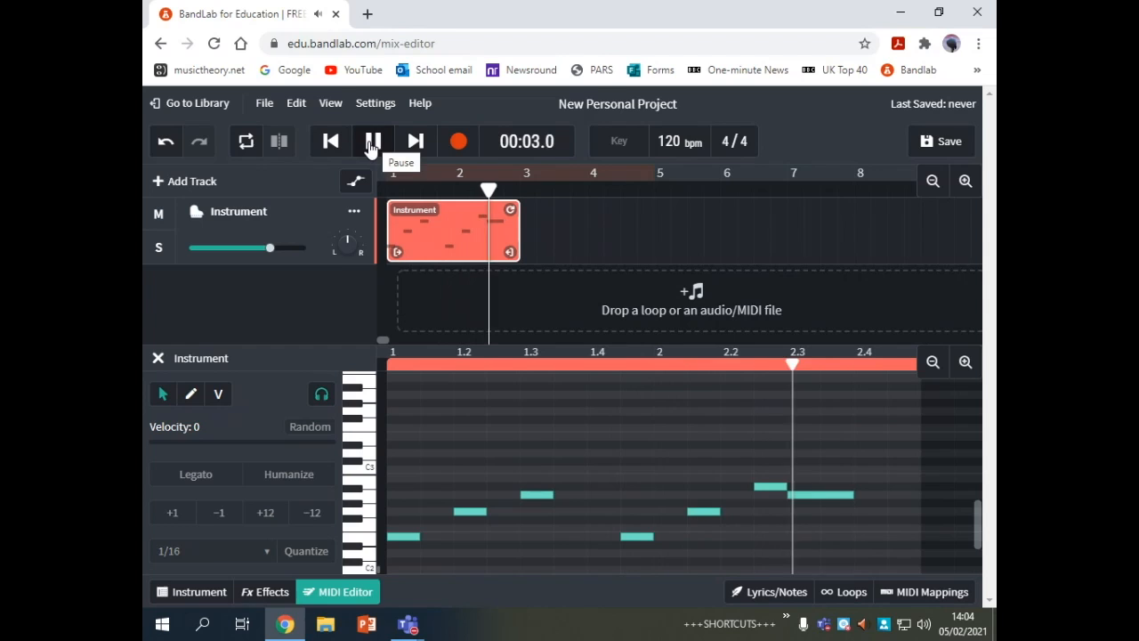
click(373, 143)
click(544, 496)
drag(553, 494, 581, 495)
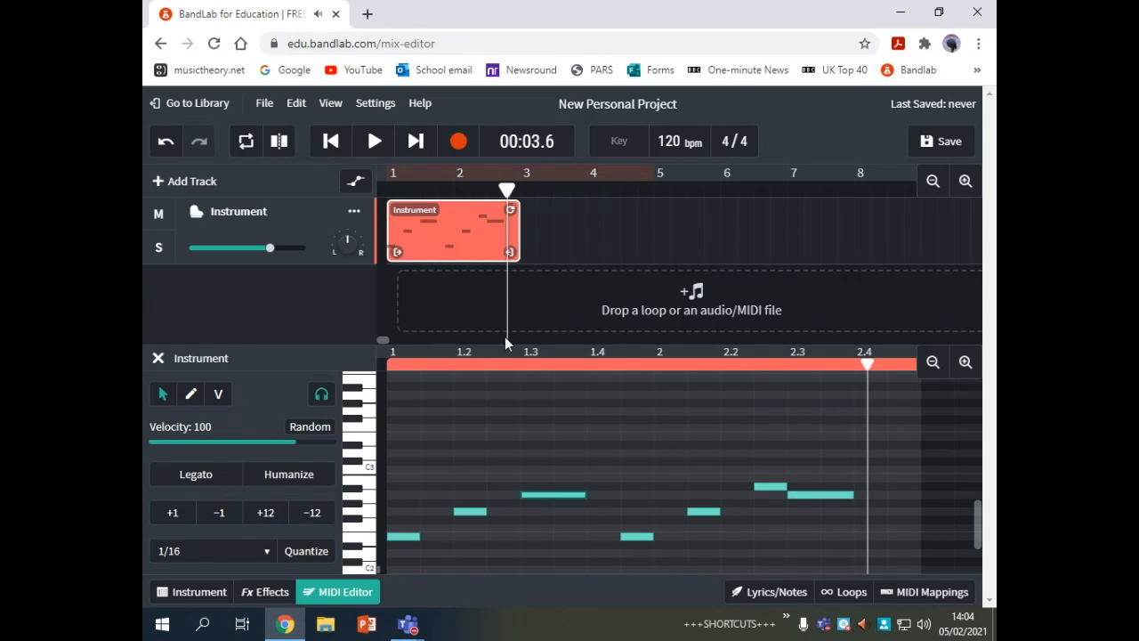
- Play the riff from the start of the project to its end and stop playback
click(389, 192)
key(space)
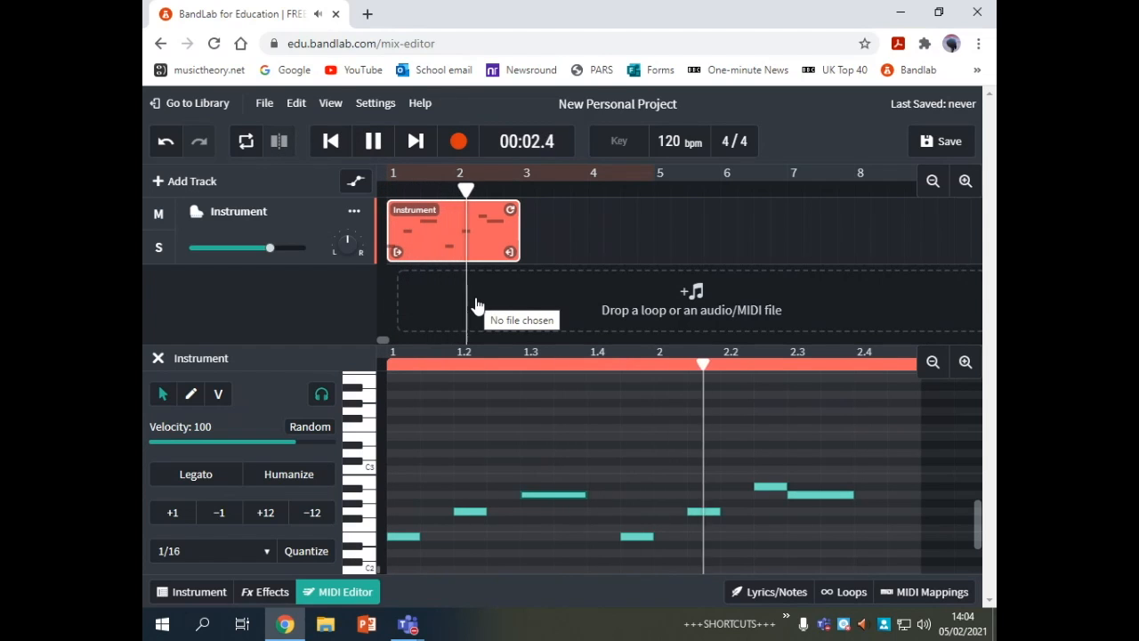
key(space)
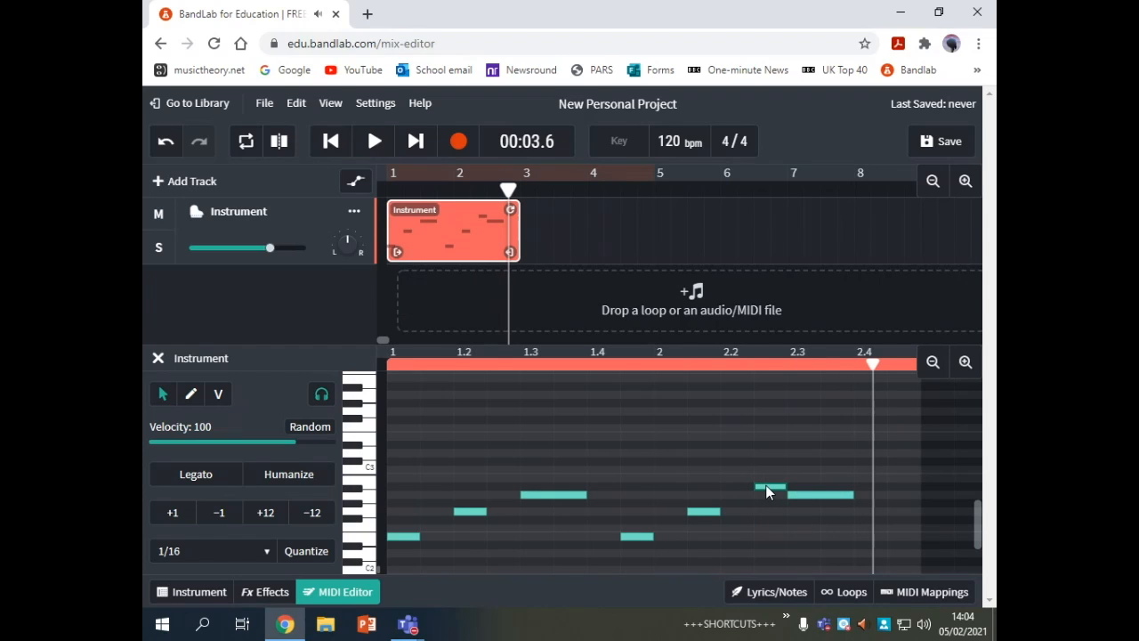
- Try the A#2 note at C#3 by playing the riff from the start, and move the note back to A#2
drag(767, 492, 765, 465)
click(341, 148)
click(377, 145)
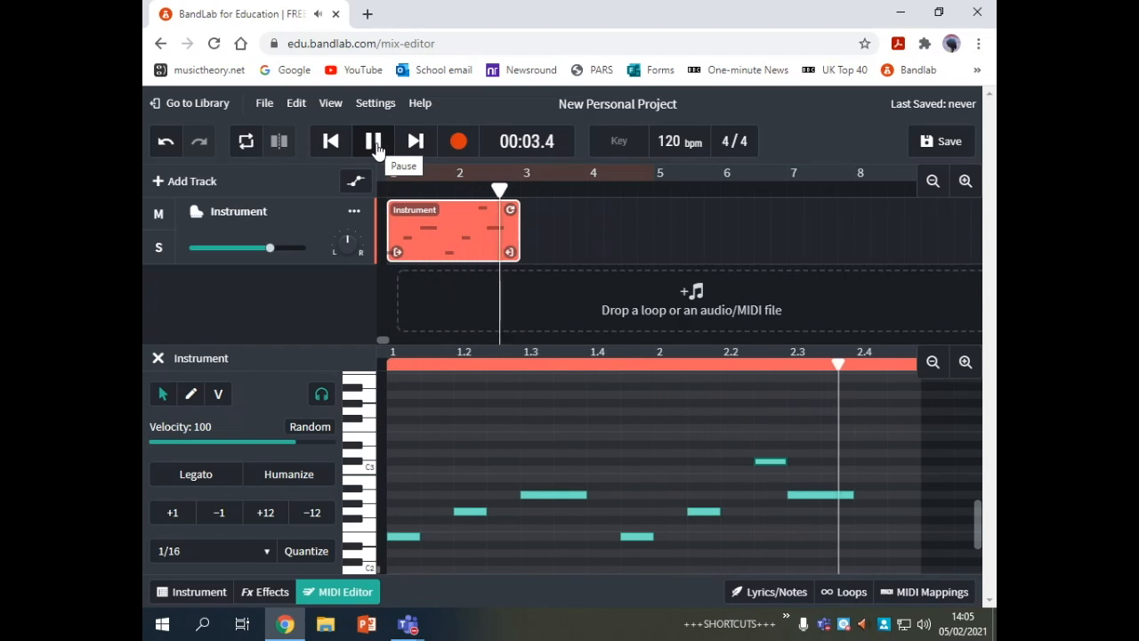
click(375, 145)
drag(772, 461, 777, 490)
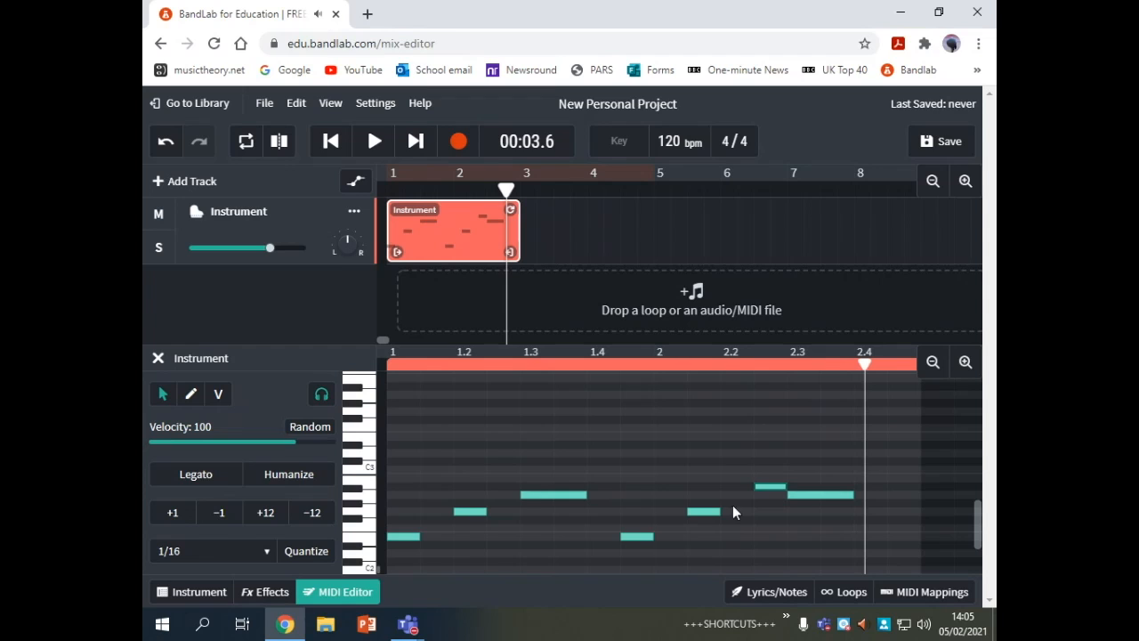
- Return the playhead to the project start and switch from the MIDI editor to the track's instrument settings
drag(862, 364, 383, 394)
click(449, 425)
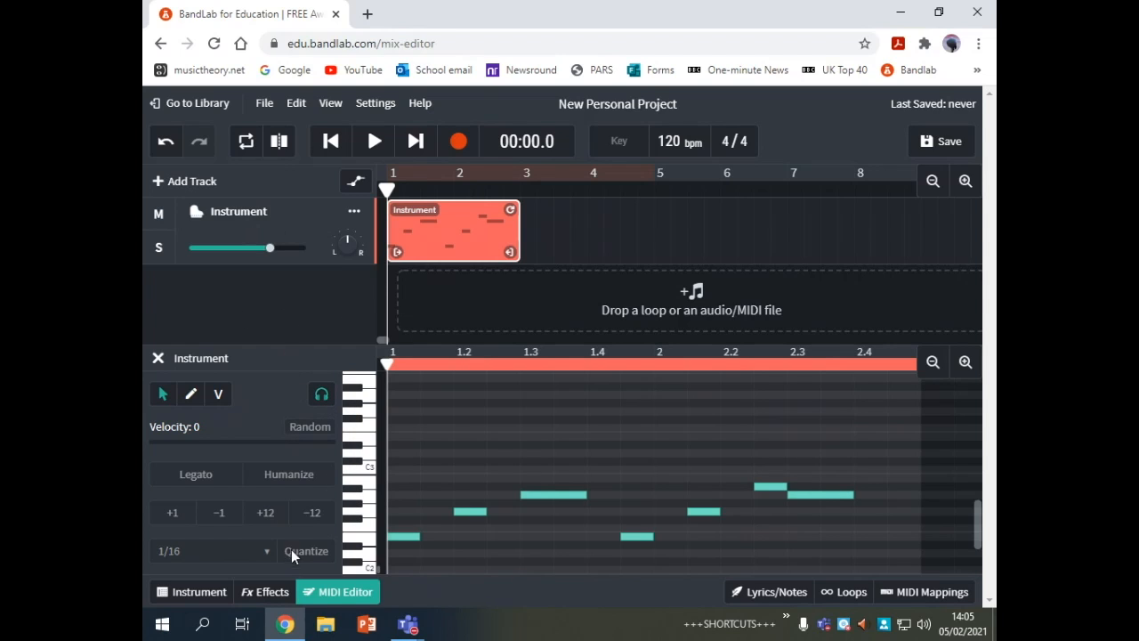
click(322, 592)
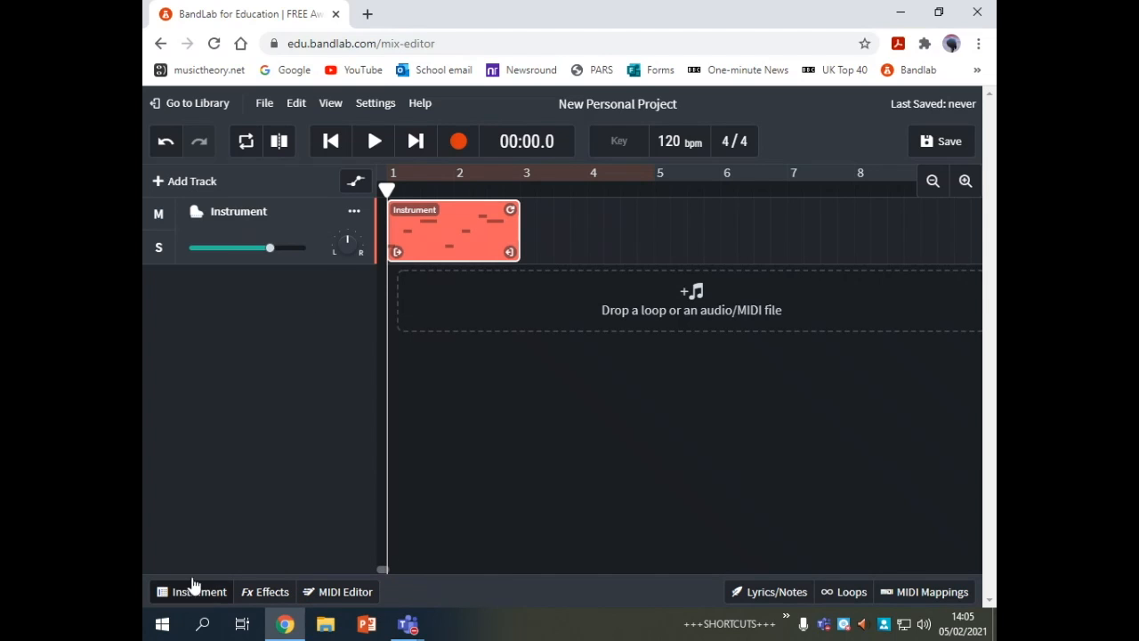
click(198, 594)
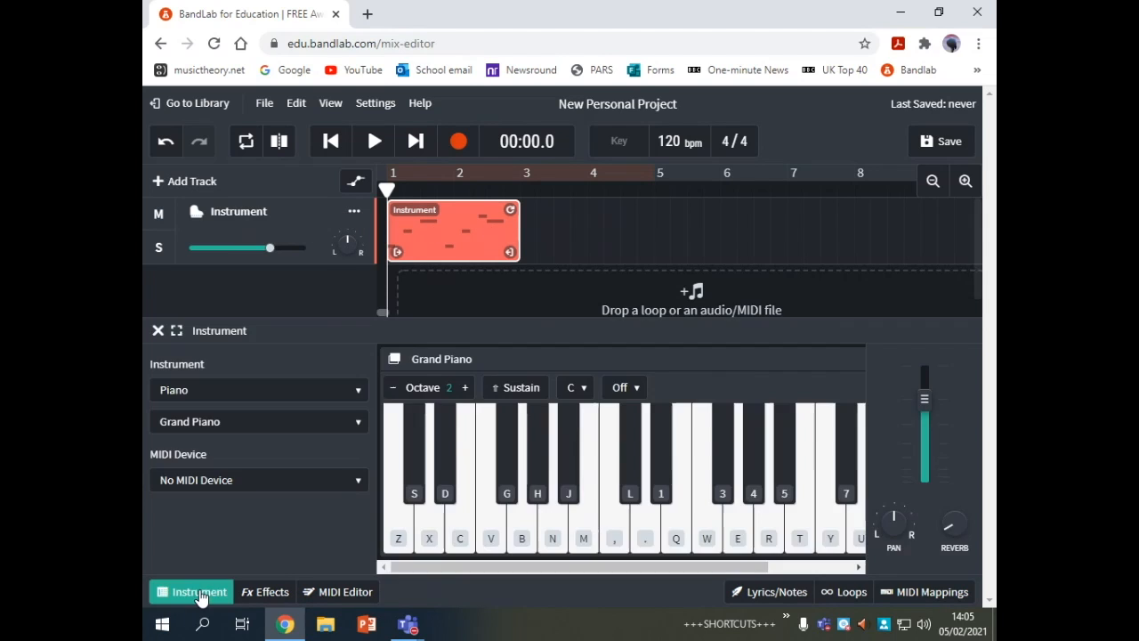
- Change the track's instrument to Bass with the Pumped Up Bass sound and play the riff through
click(207, 396)
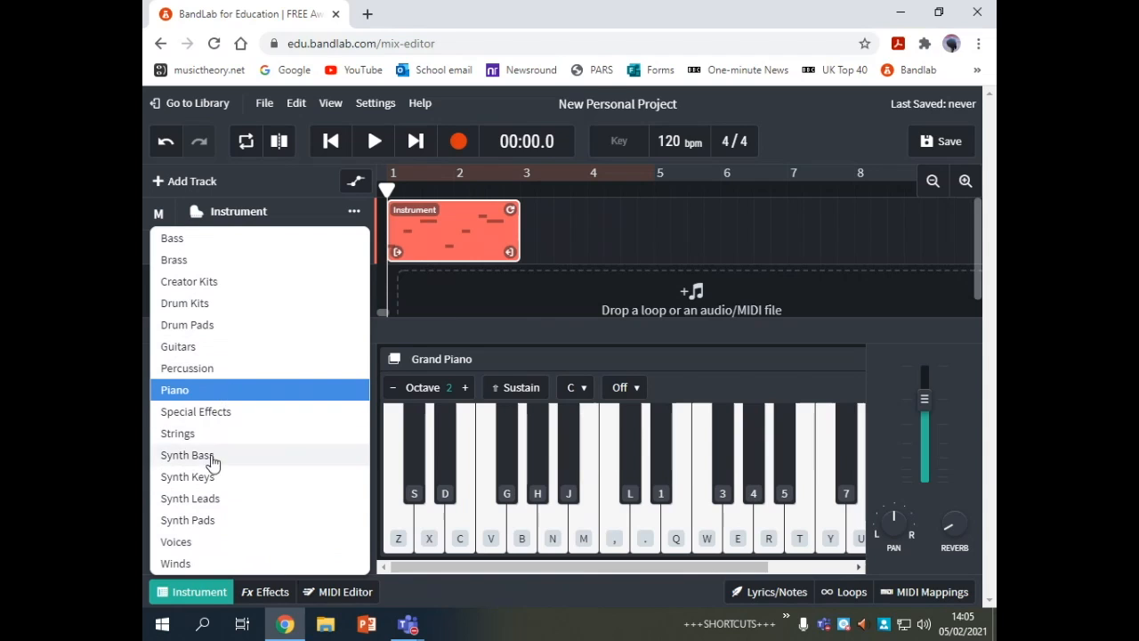
click(217, 240)
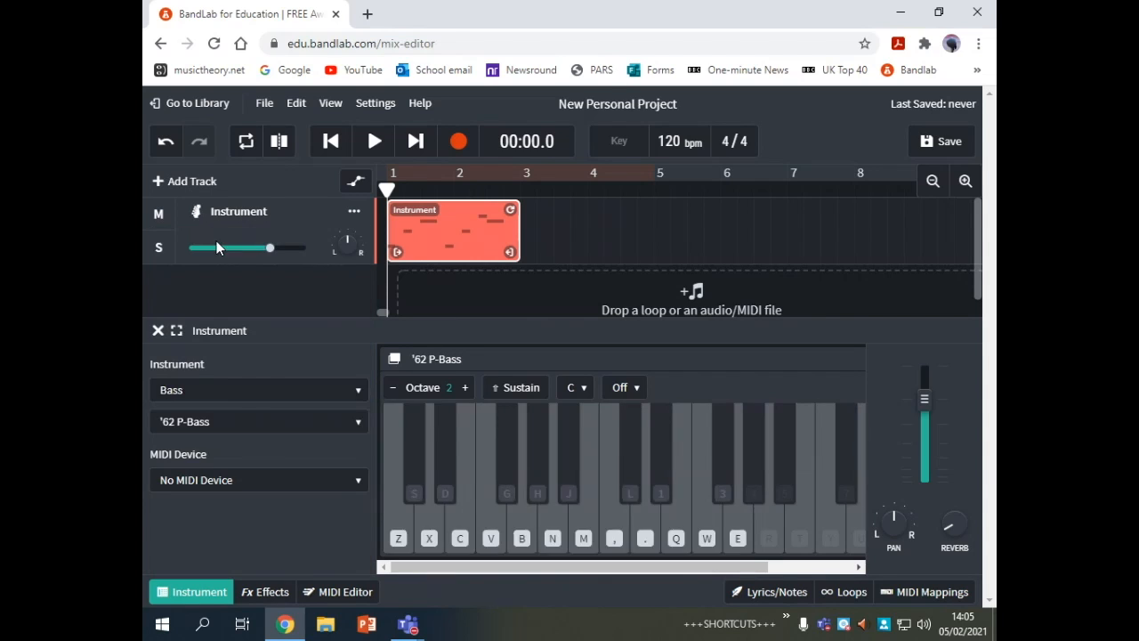
click(205, 427)
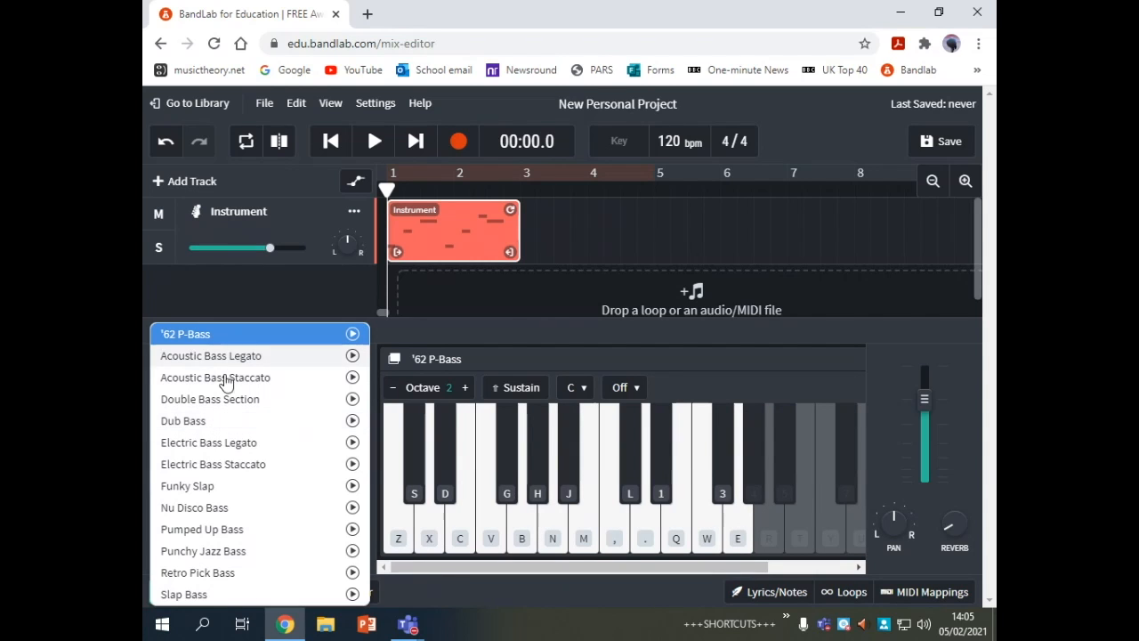
click(236, 532)
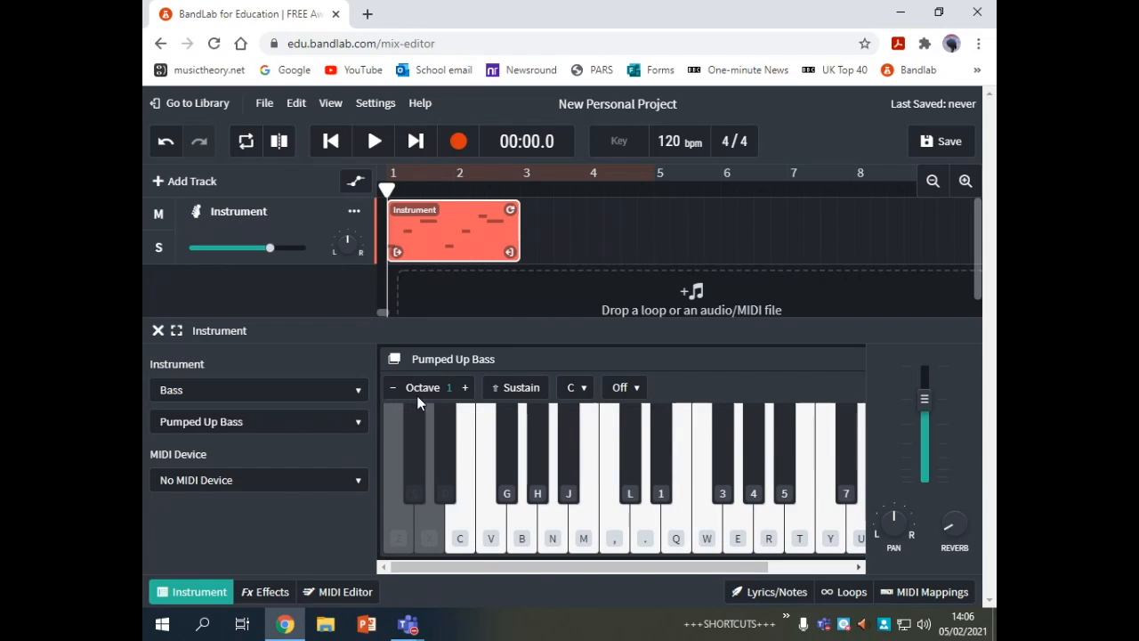
click(373, 146)
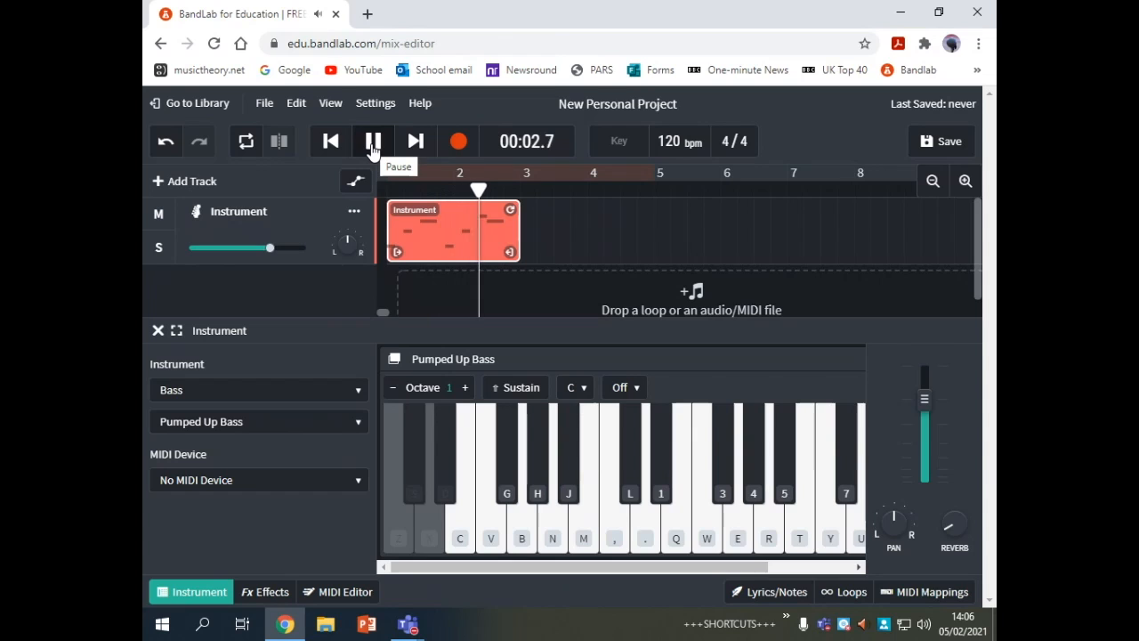
click(371, 148)
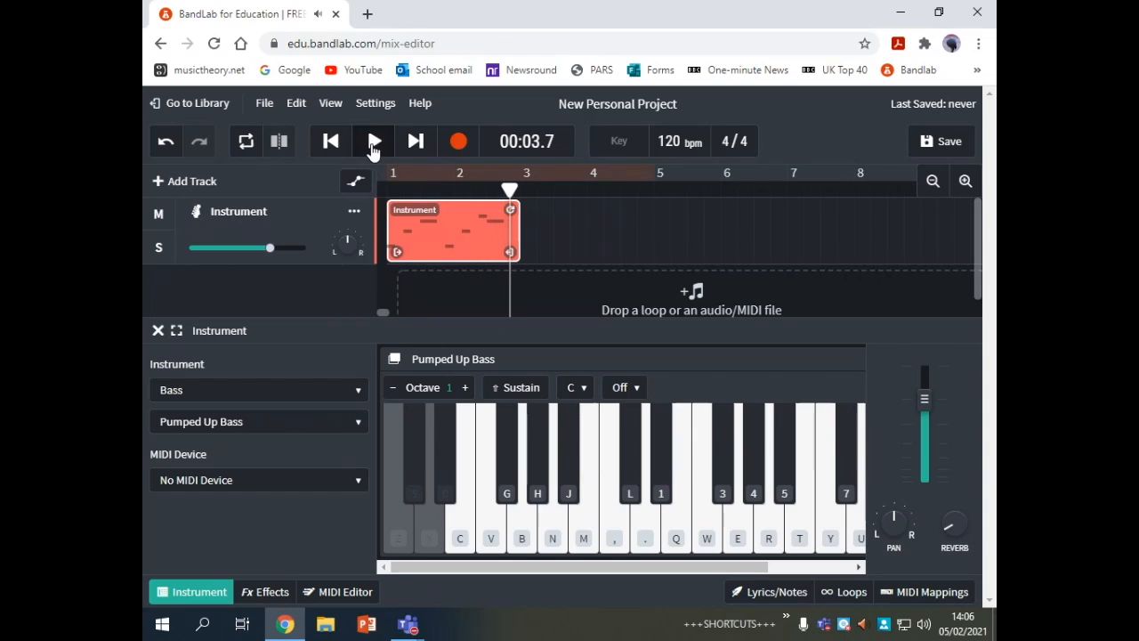
- Change the track's instrument to Guitars with the Overdriven Power Chord sound and play the riff from the start
click(283, 393)
click(222, 381)
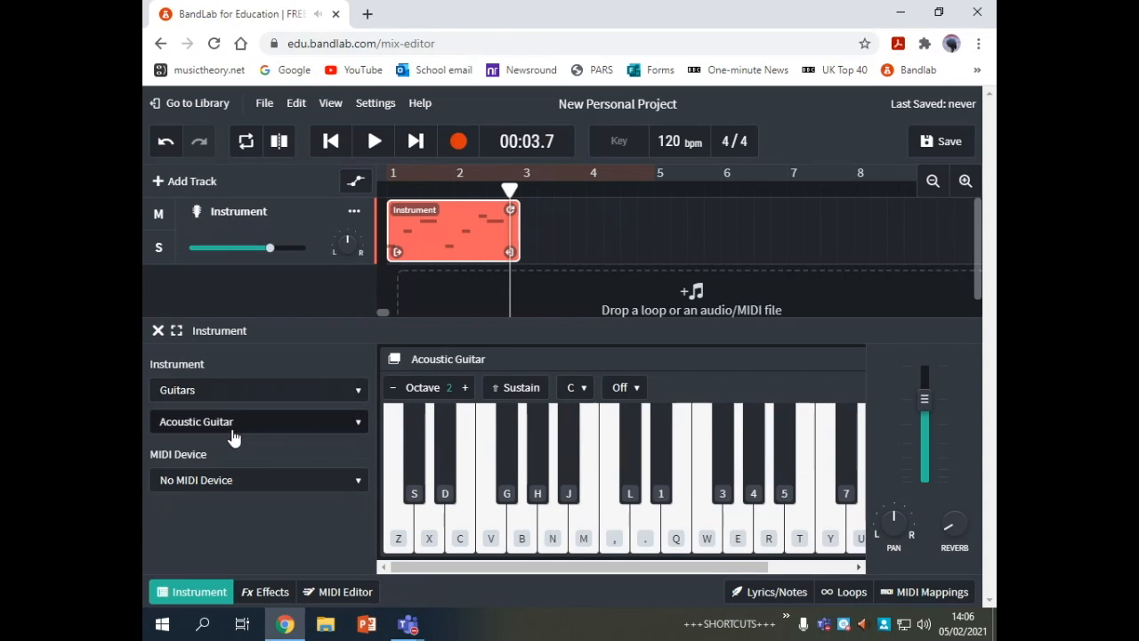
click(234, 423)
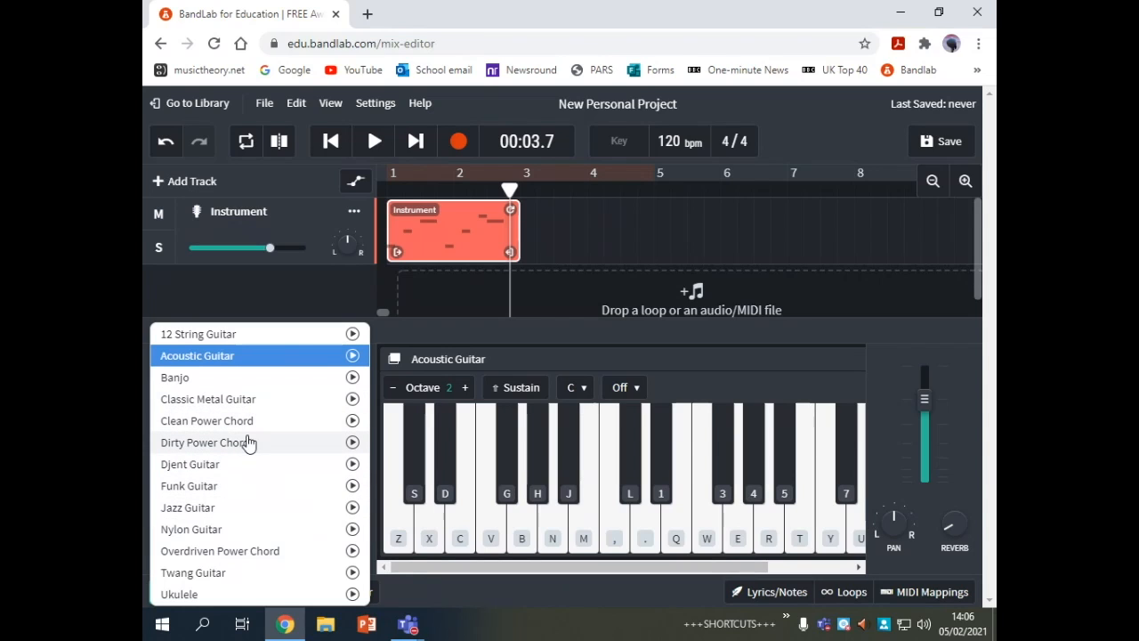
click(241, 553)
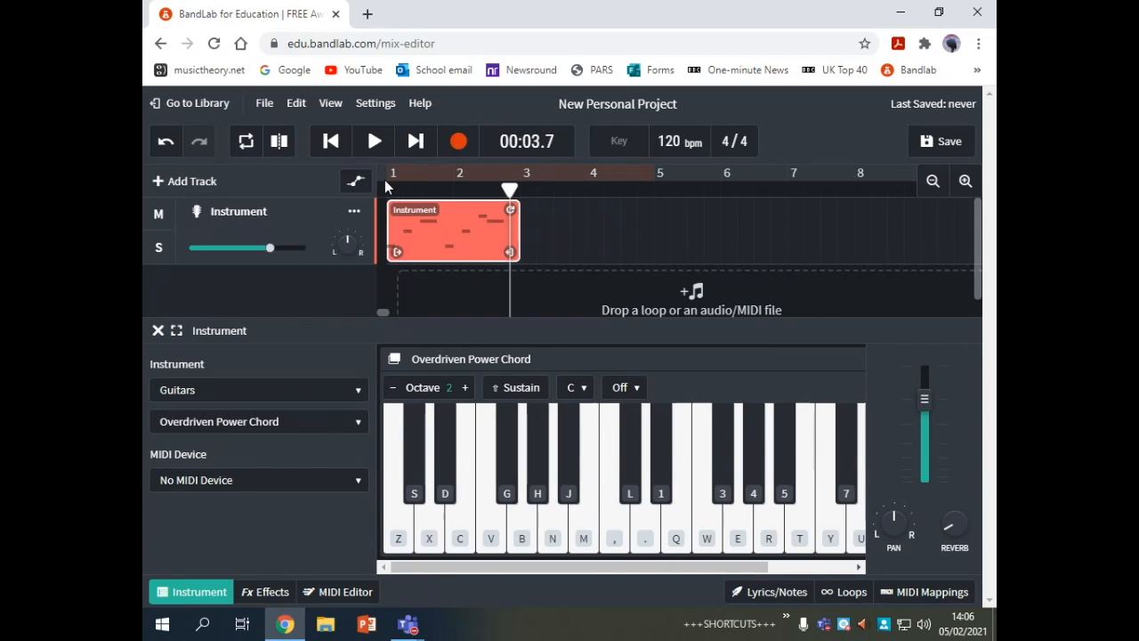
drag(507, 190, 386, 191)
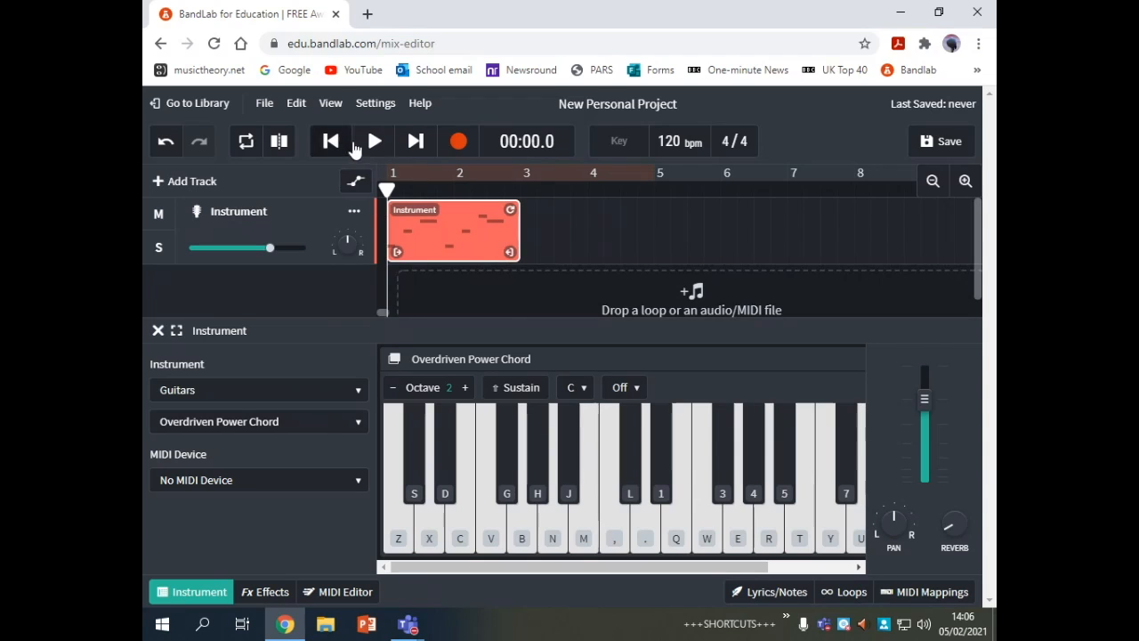
click(371, 142)
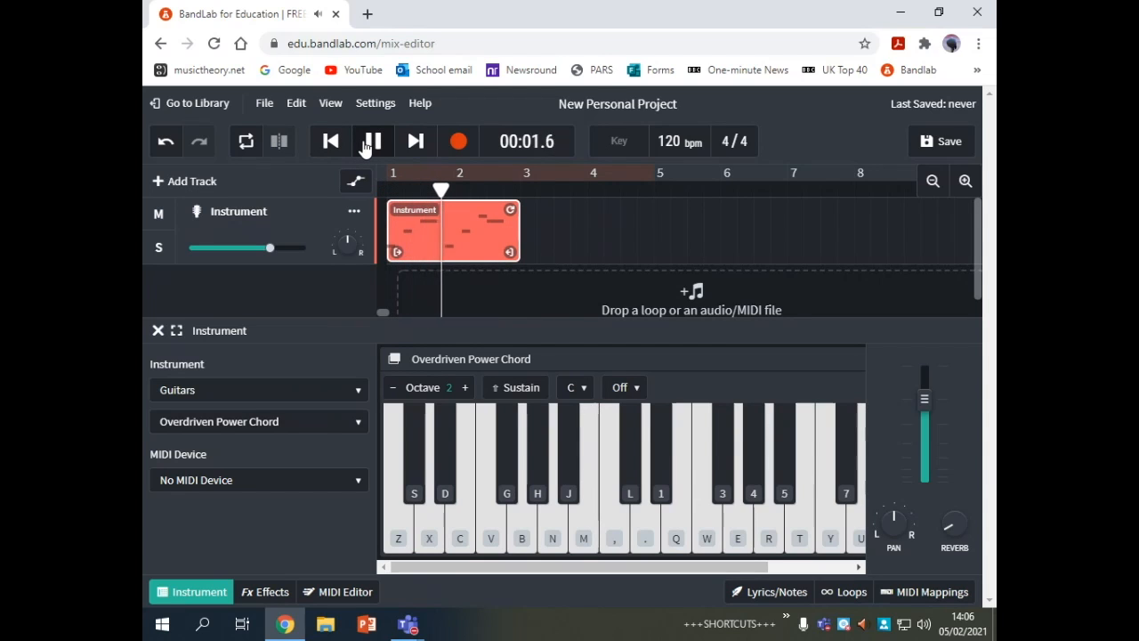
click(375, 145)
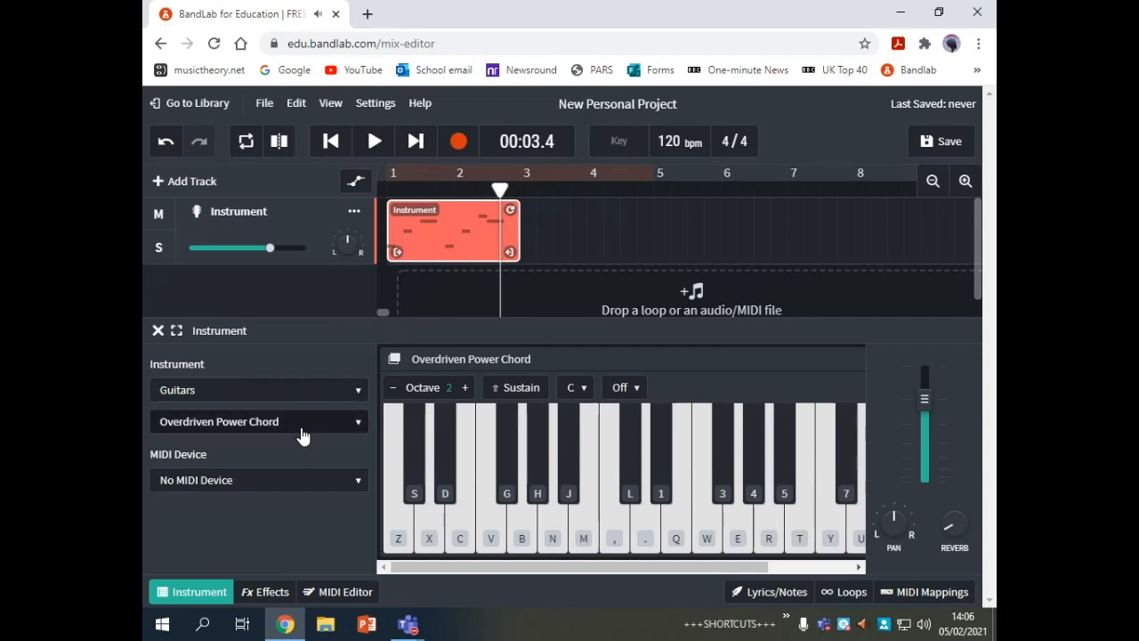
- Check the list of guitar sounds without choosing another one and close the instrument settings
click(300, 433)
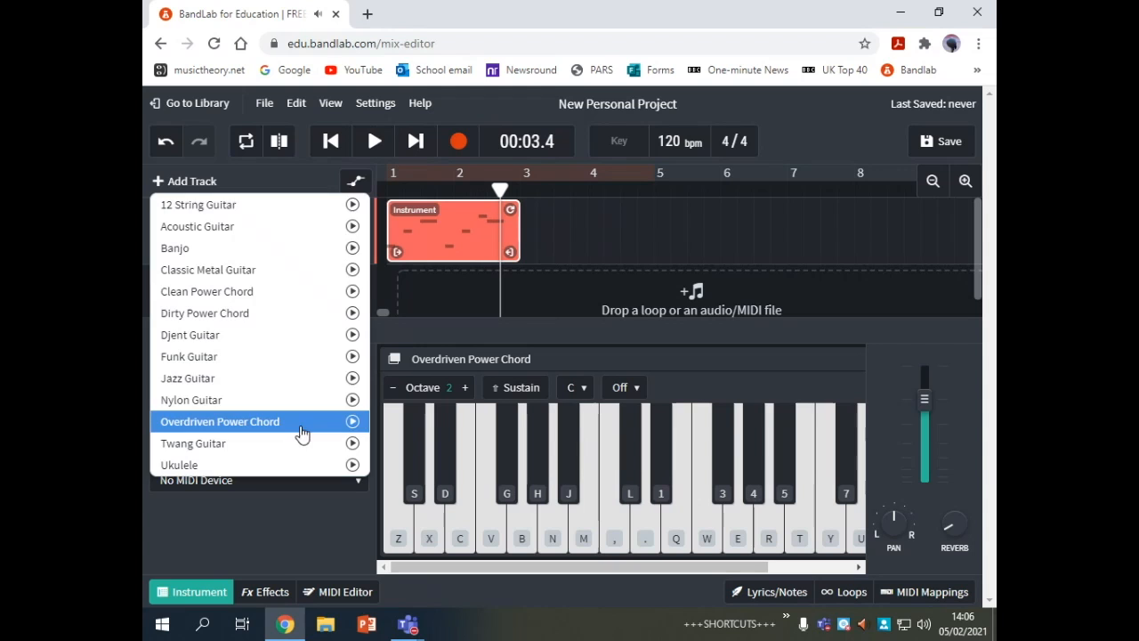
click(471, 304)
click(587, 378)
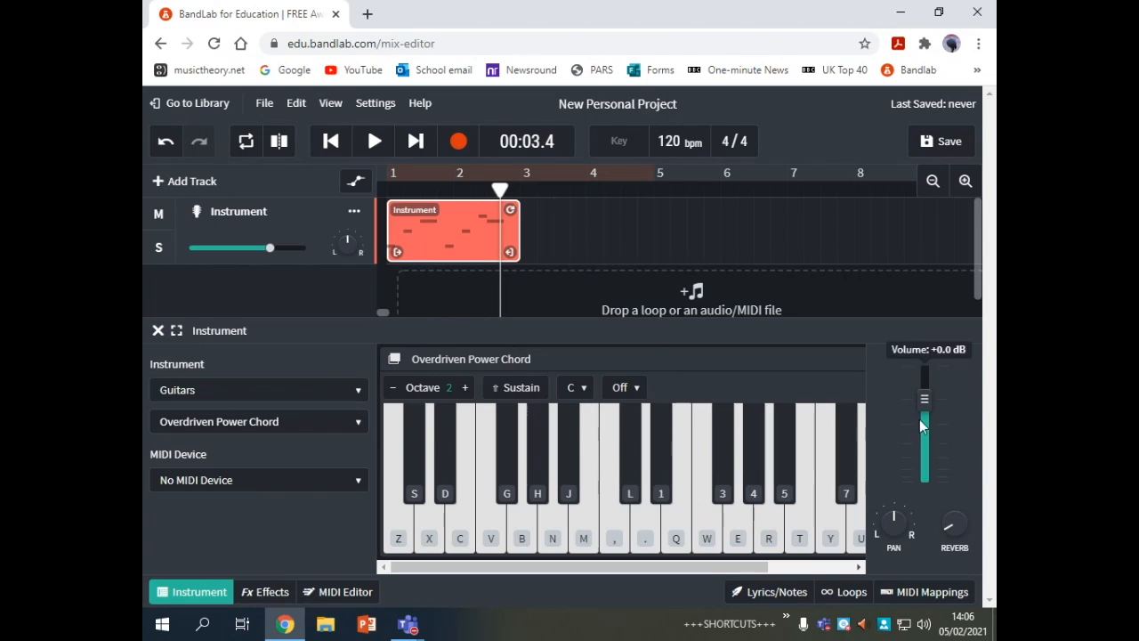
click(158, 330)
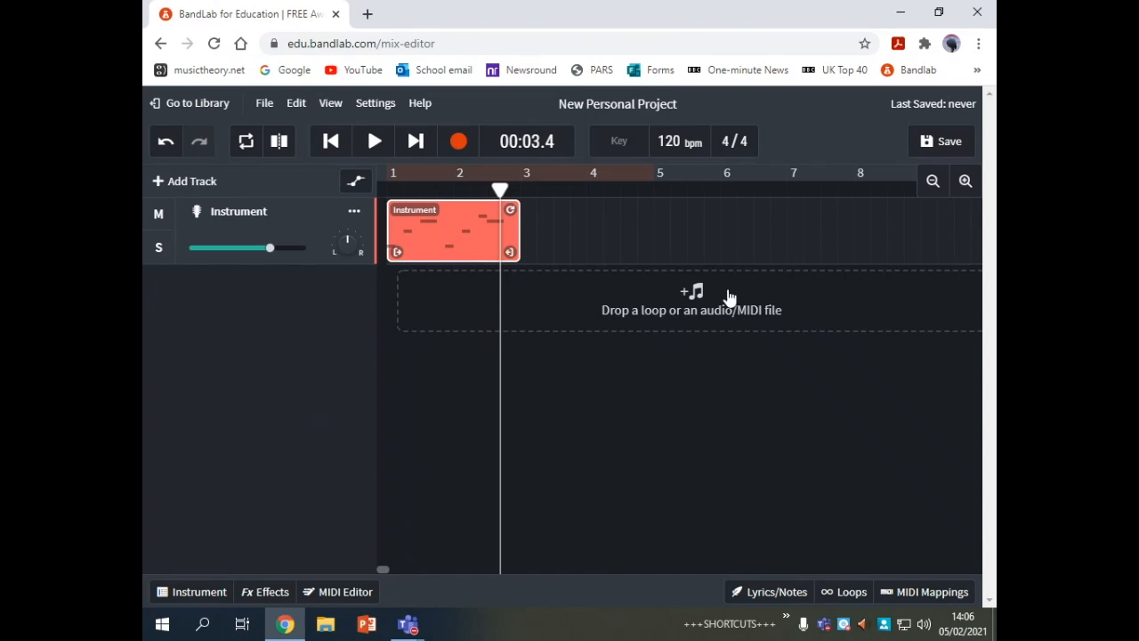
- Look over the available new track types without adding one and return the playhead to the project start
click(192, 181)
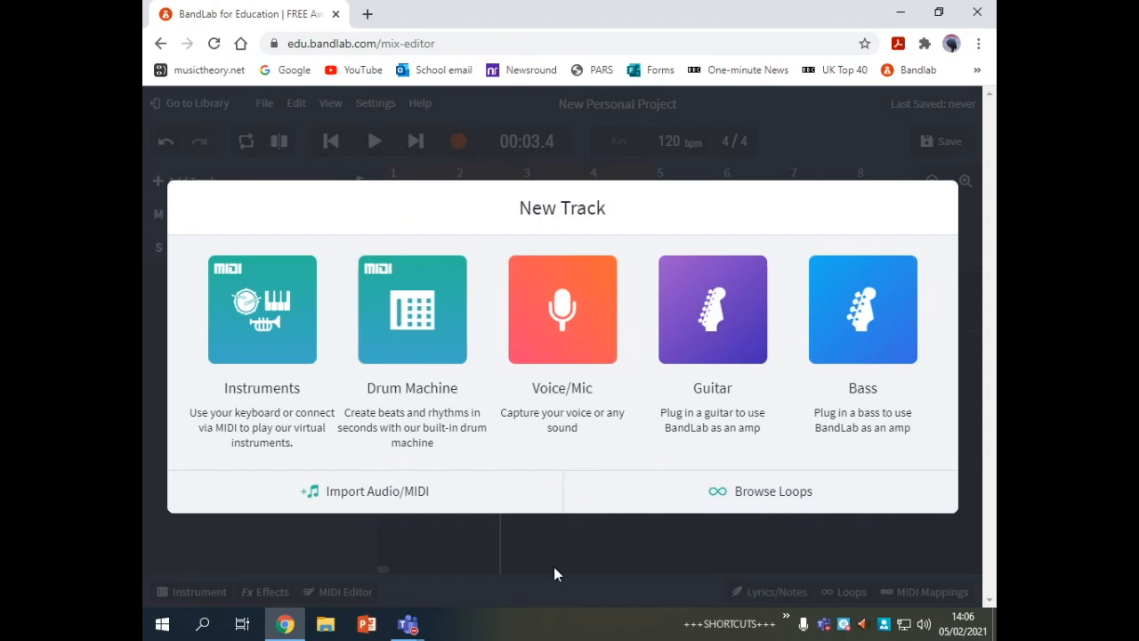
click(552, 537)
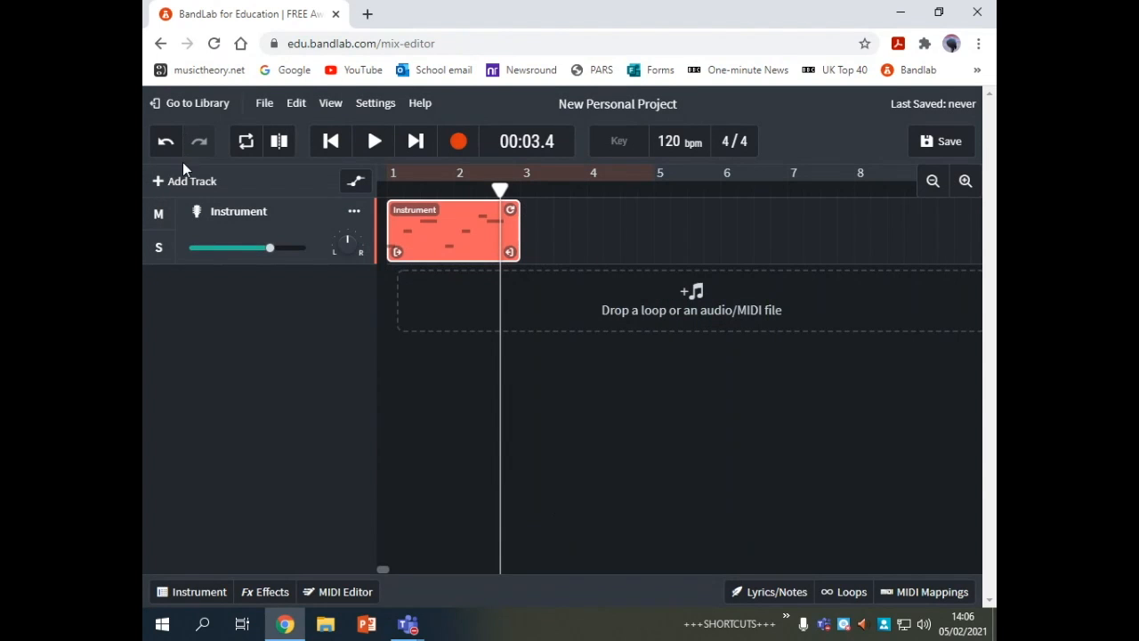
click(184, 181)
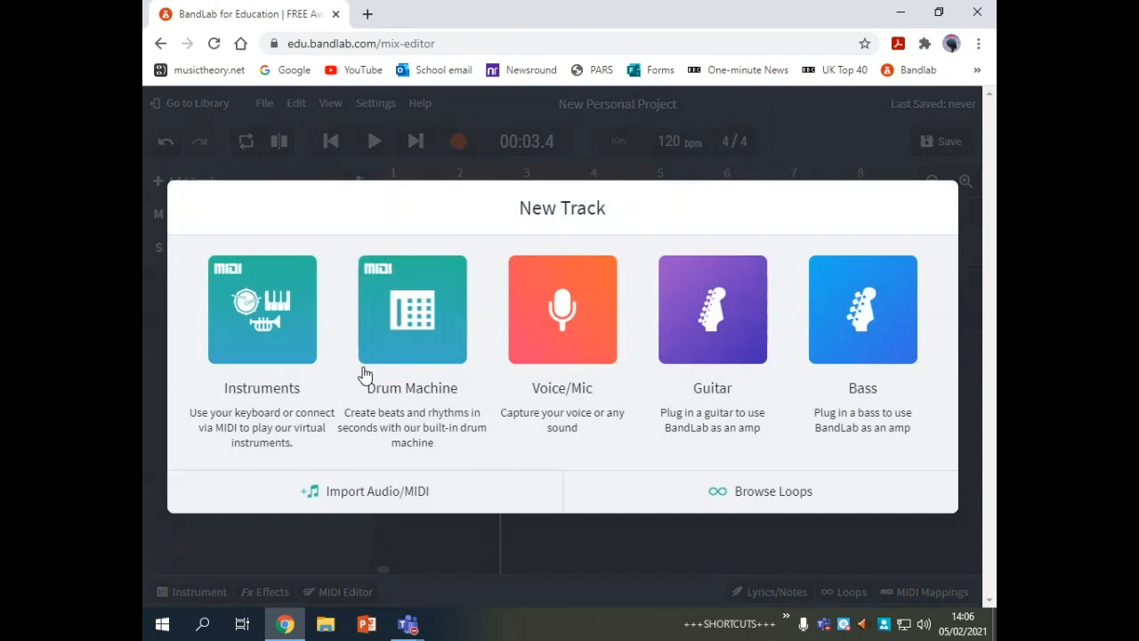
click(525, 532)
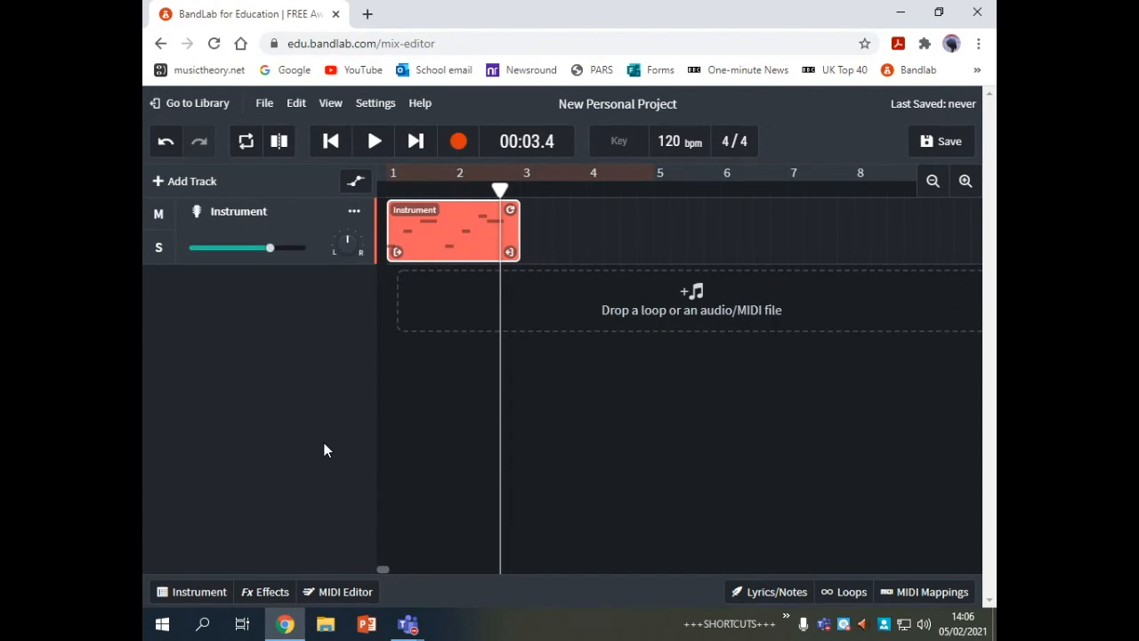
drag(498, 200, 383, 210)
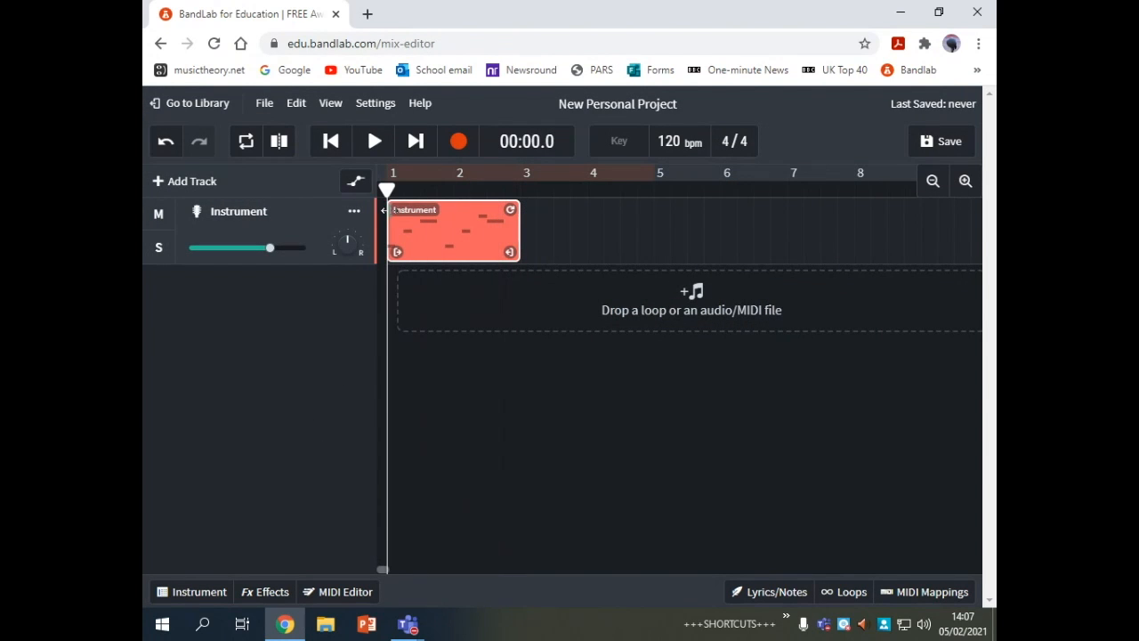